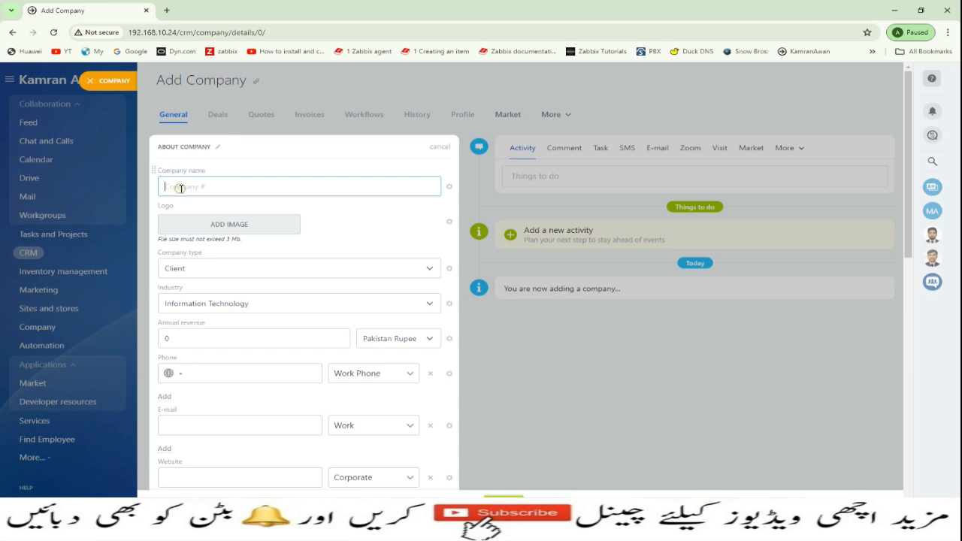
# - Name the company AAU Traders and upload the AAU Traders Logo file from the Desktop as its logo
pyautogui.write('AAU Traders')
pyautogui.click(201, 209)
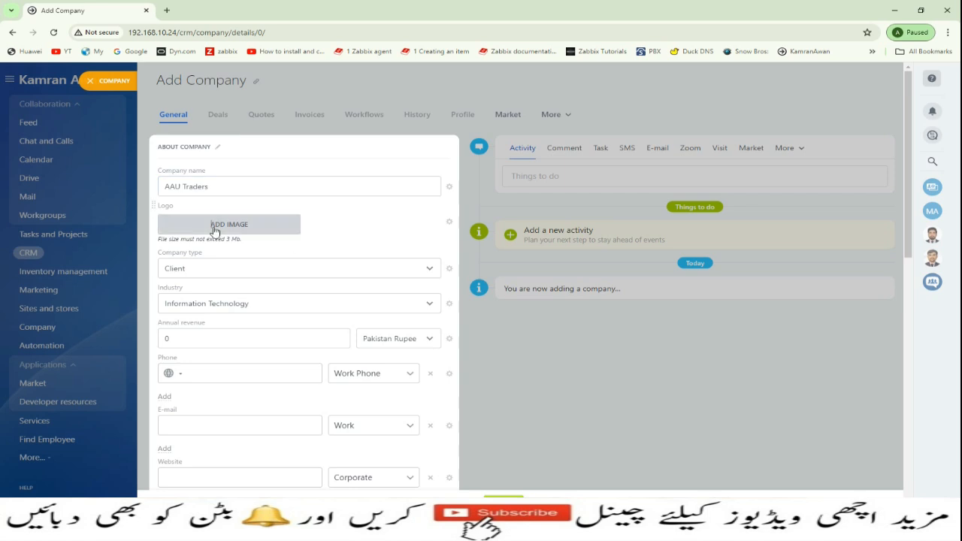
pyautogui.click(237, 226)
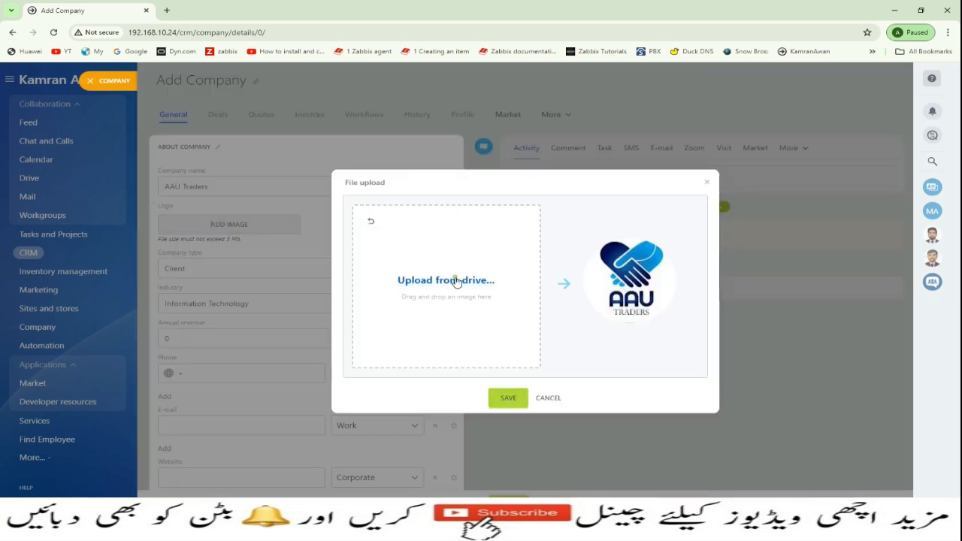
pyautogui.click(457, 279)
pyautogui.click(433, 157)
pyautogui.scroll(-10, 443, 158)
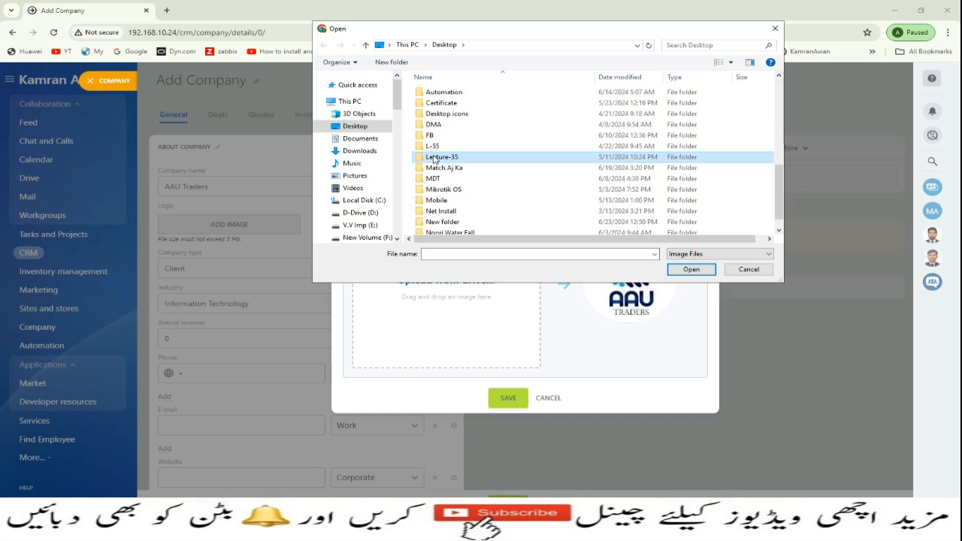
pyautogui.click(453, 89)
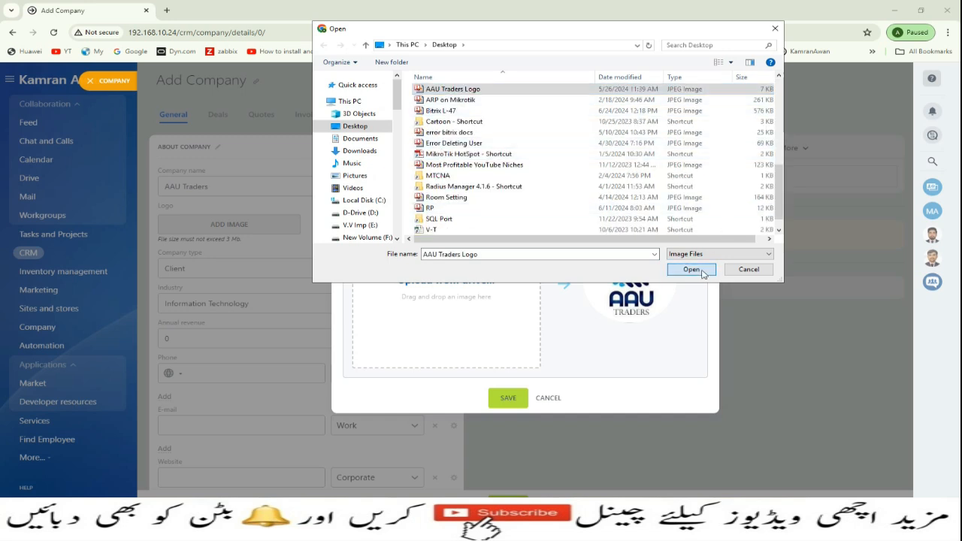
pyautogui.click(691, 269)
pyautogui.click(510, 398)
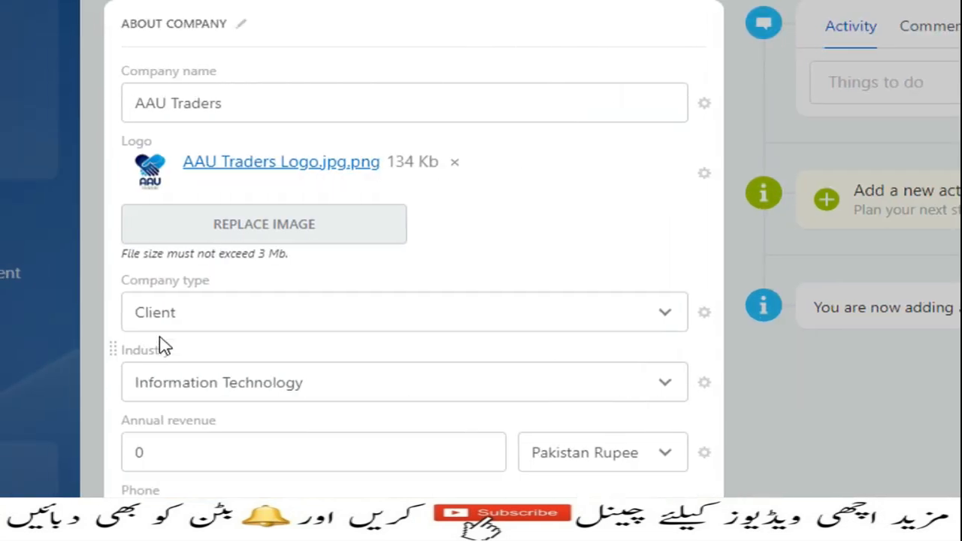
# - Set the company type to Supplier and the industry to Information Technology
pyautogui.click(658, 320)
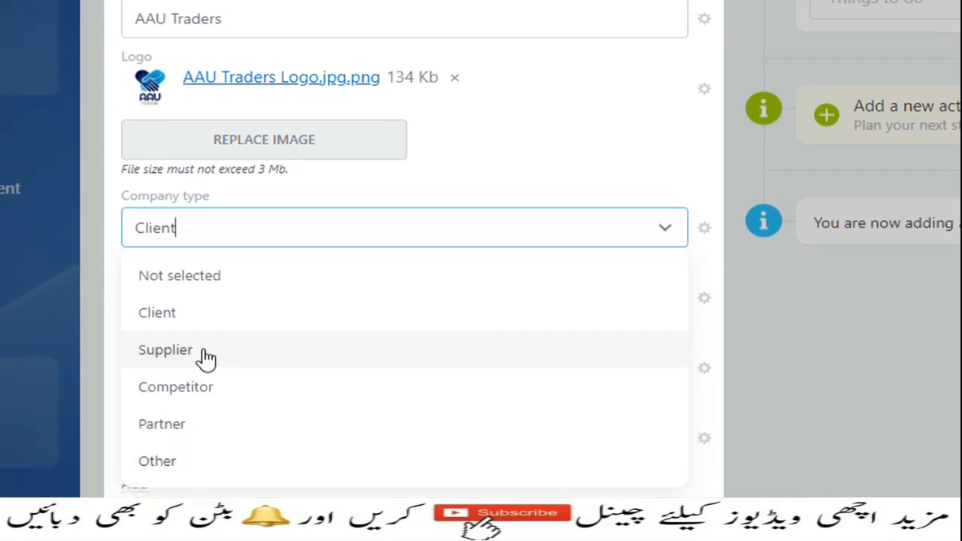
pyautogui.click(205, 357)
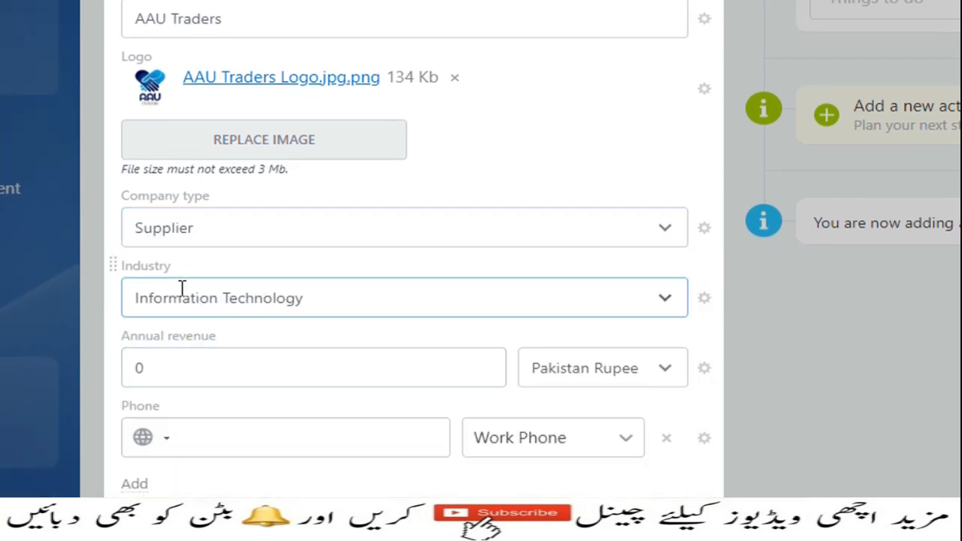
pyautogui.click(661, 300)
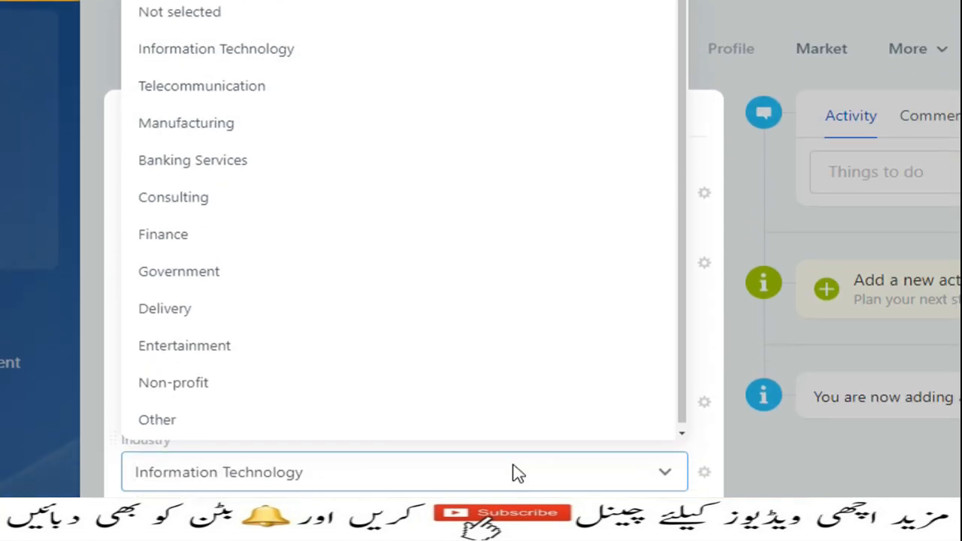
pyautogui.click(488, 464)
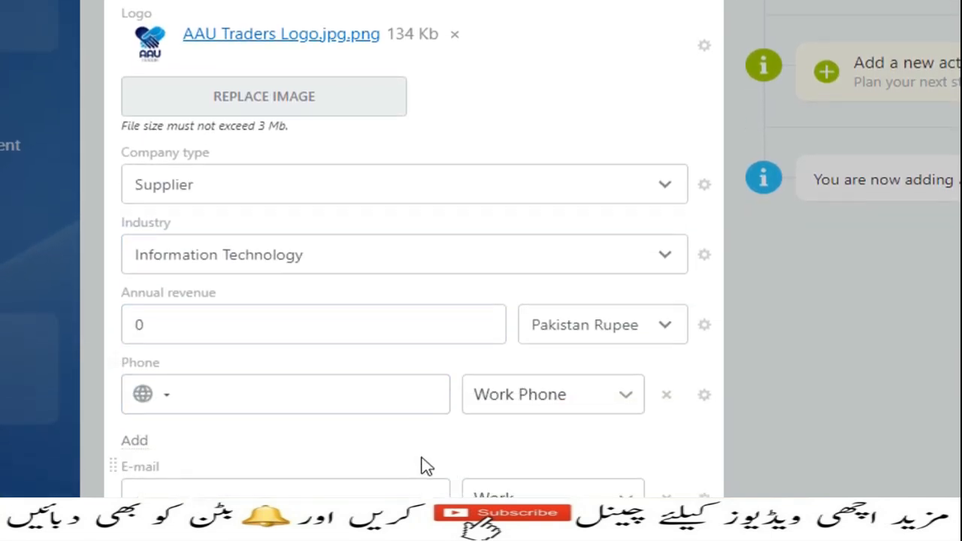
# - Hide the Annual revenue field through its settings menu
pyautogui.click(204, 336)
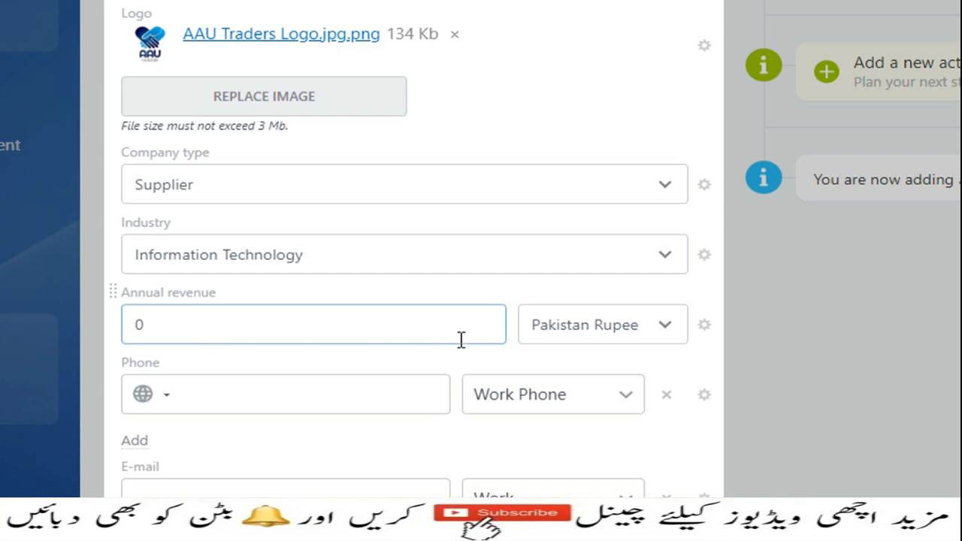
pyautogui.click(703, 324)
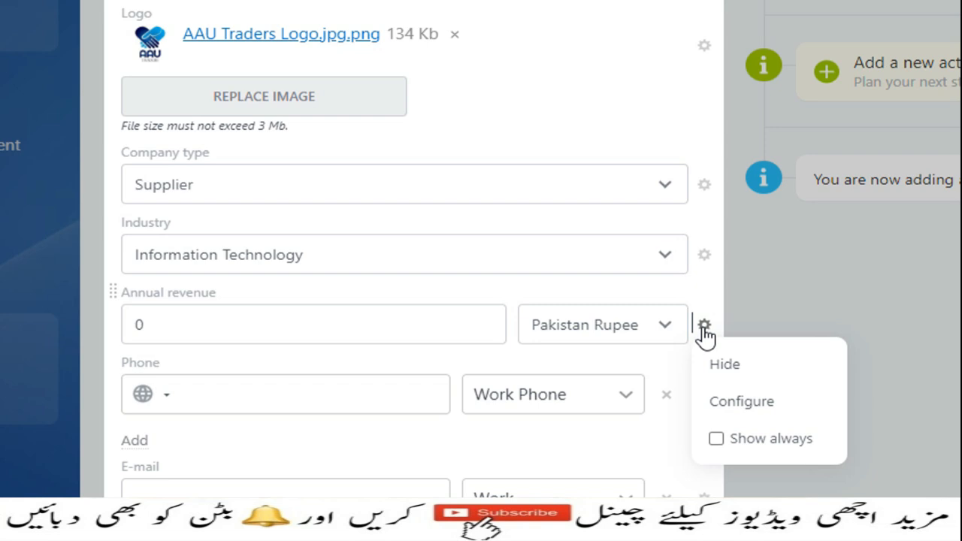
pyautogui.click(729, 366)
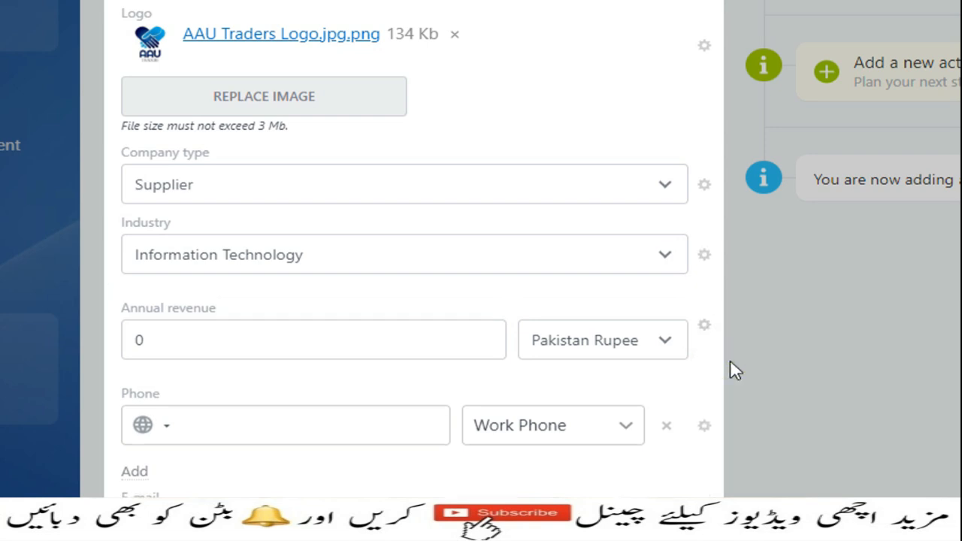
# - Enter the company's work phone number, then add a second number with type Fax
pyautogui.click(311, 331)
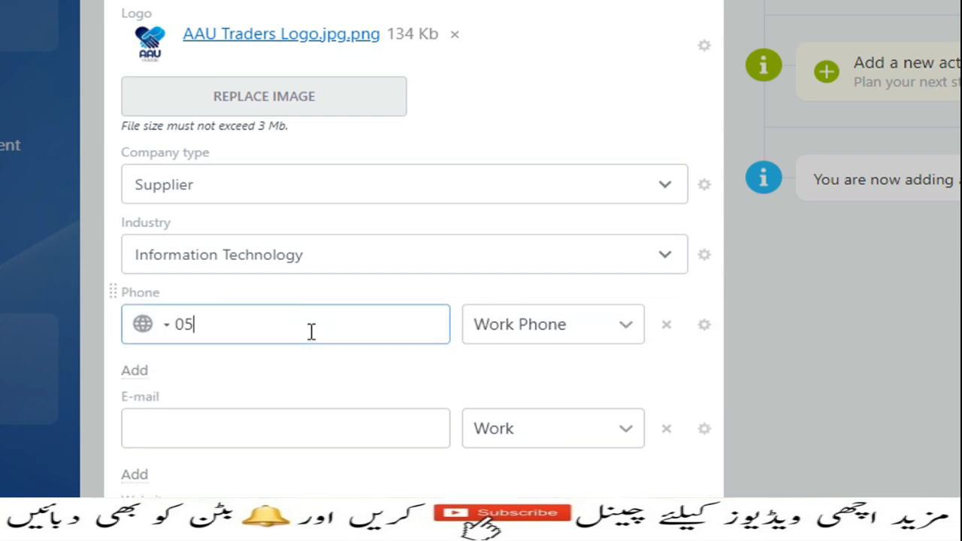
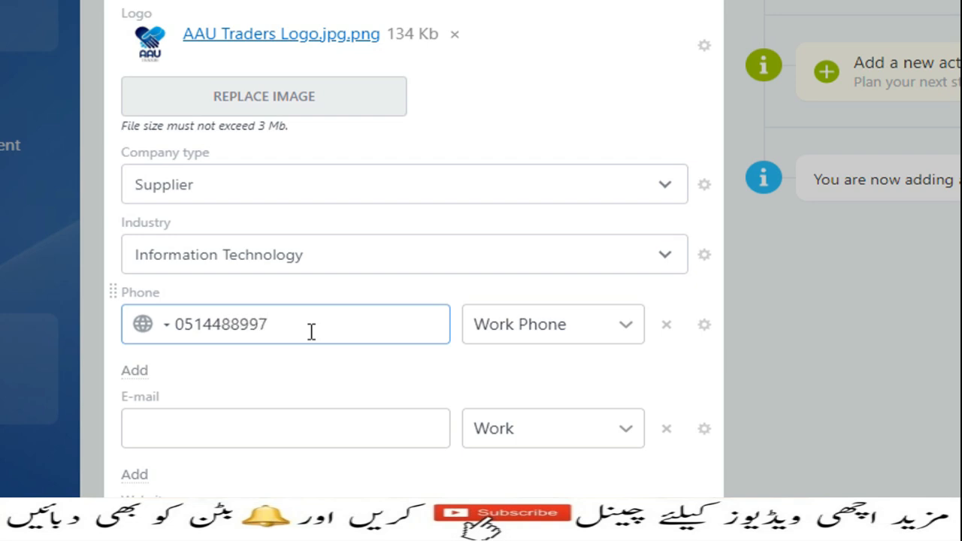
pyautogui.click(145, 372)
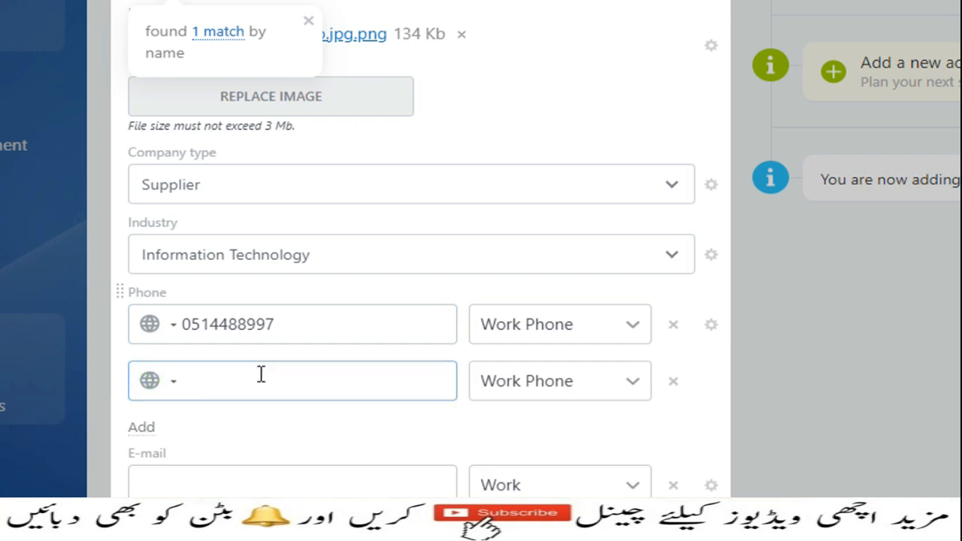
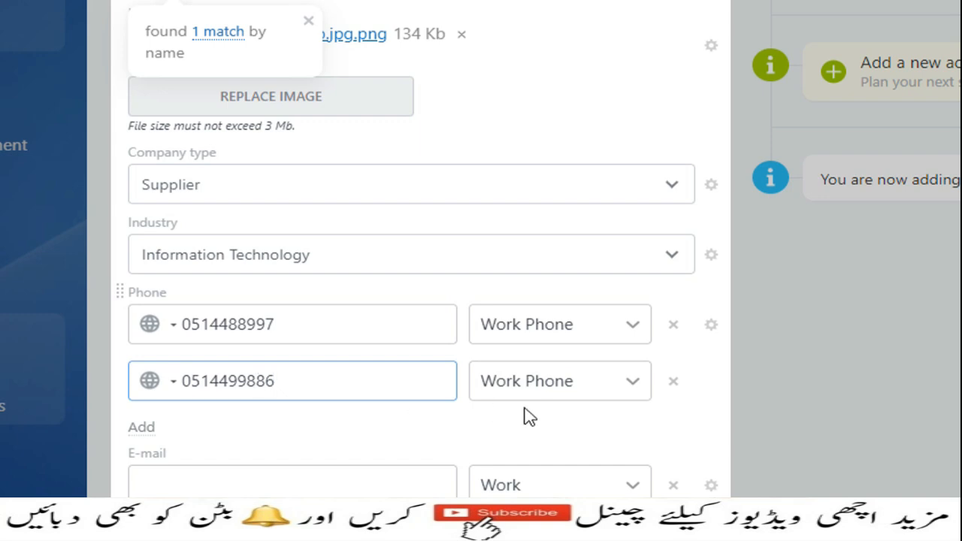
pyautogui.click(634, 384)
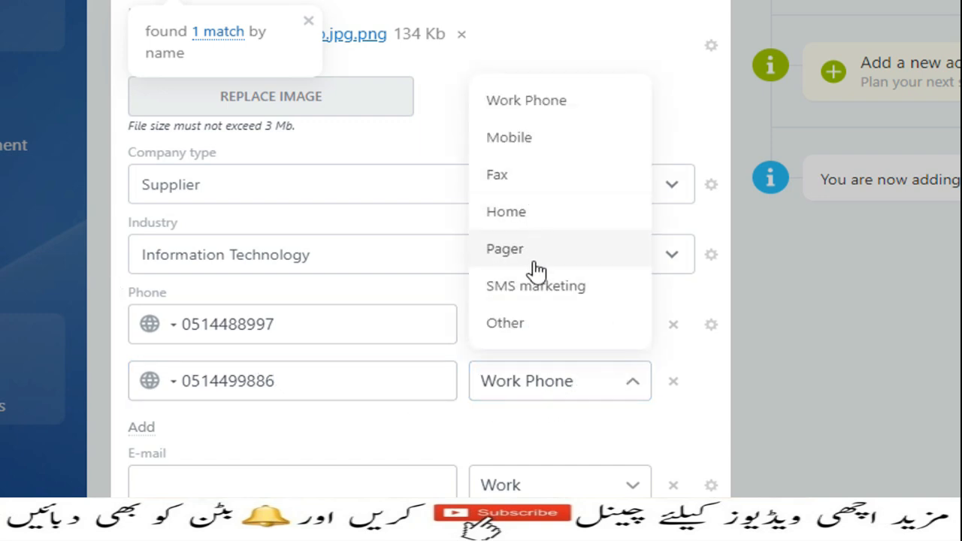
pyautogui.click(514, 177)
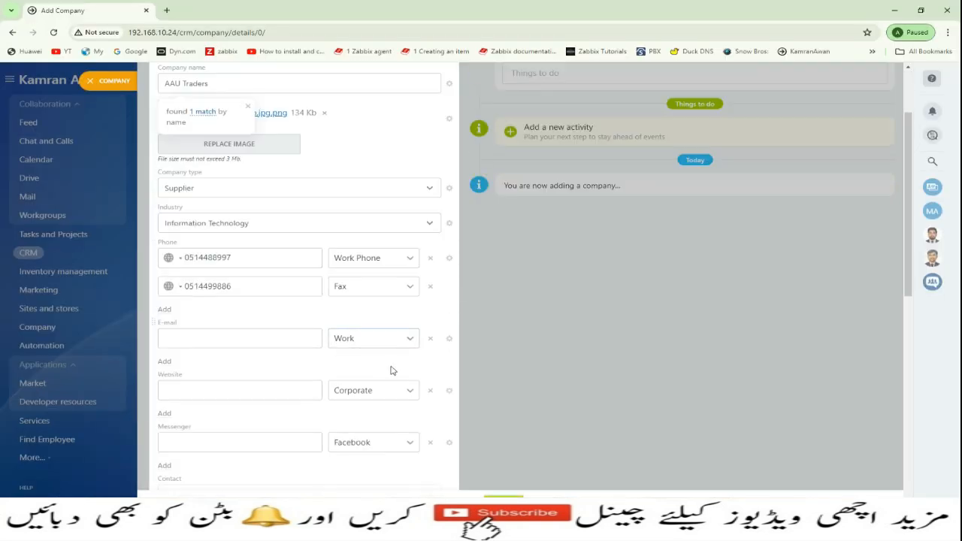
pyautogui.scroll(-1, 391, 370)
# - Enter the company's support address as a Work e-mail
pyautogui.click(199, 288)
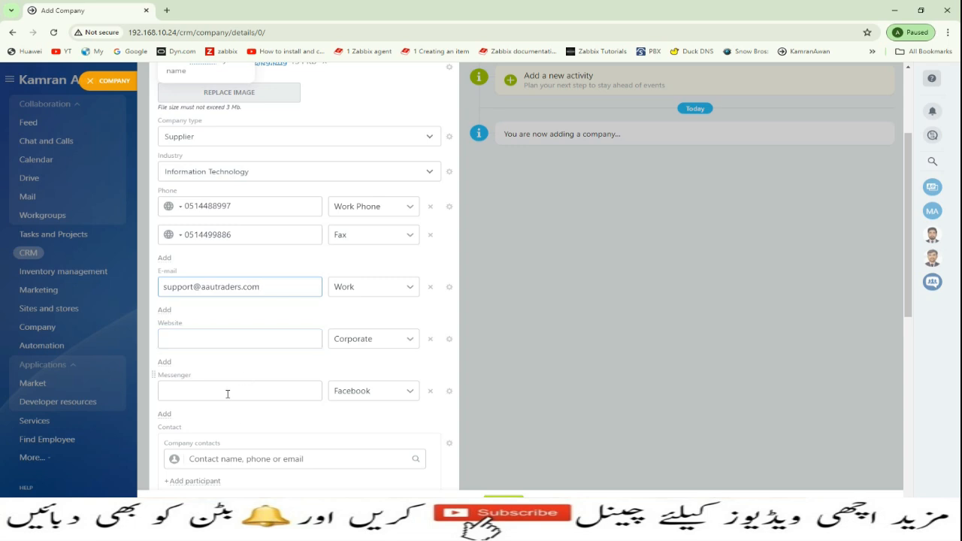
pyautogui.scroll(-2, 228, 393)
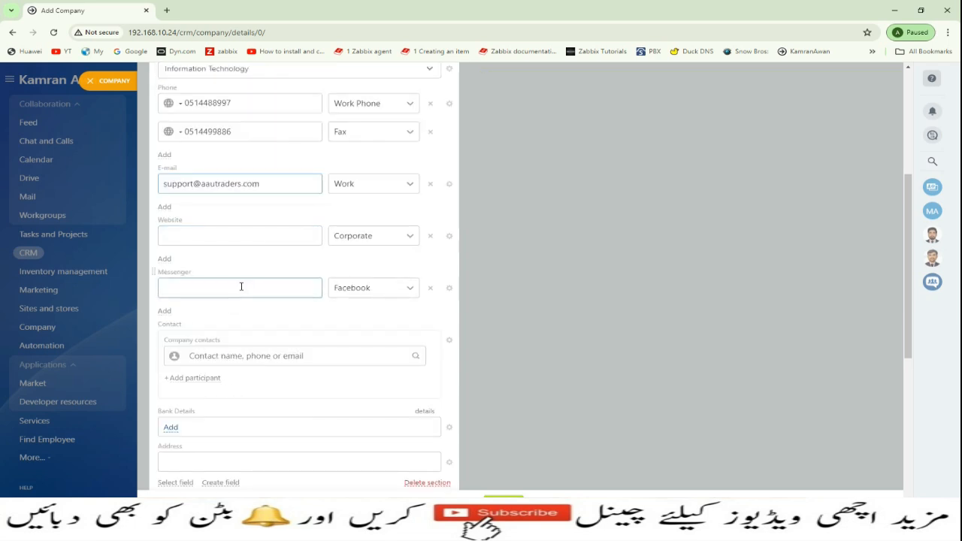
pyautogui.scroll(3, 249, 312)
pyautogui.scroll(-2, 248, 312)
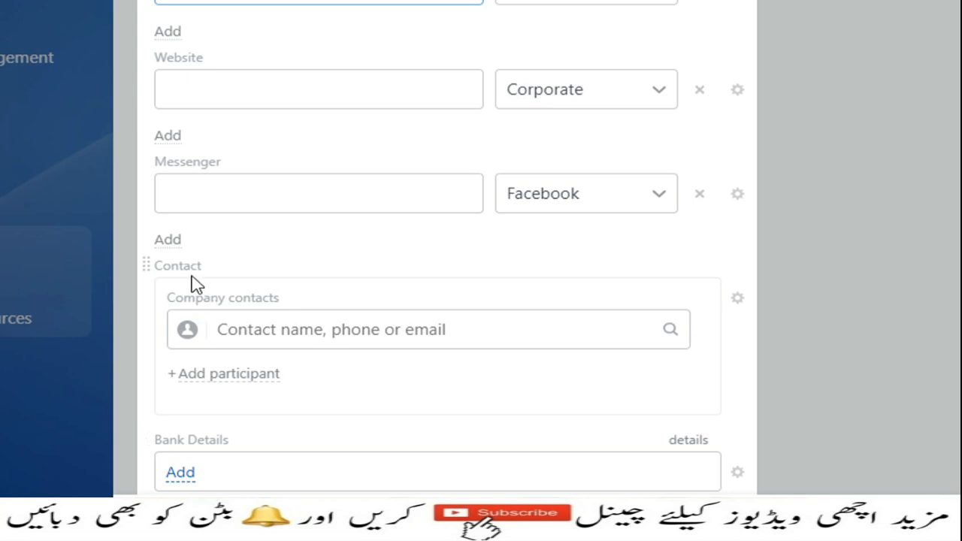
# - Type the first contact's name and create it as a new contact
pyautogui.click(247, 330)
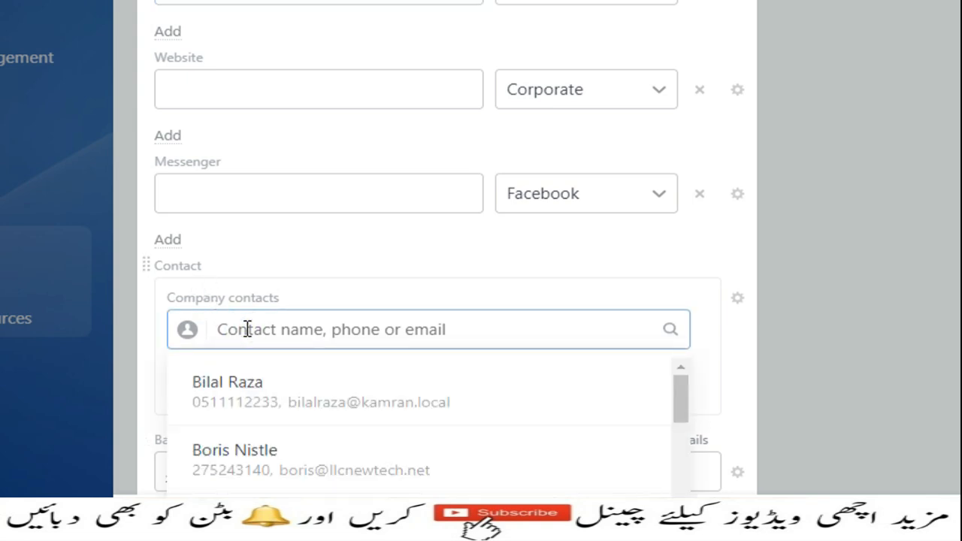
pyautogui.scroll(-2, 274, 393)
pyautogui.scroll(-4, 273, 394)
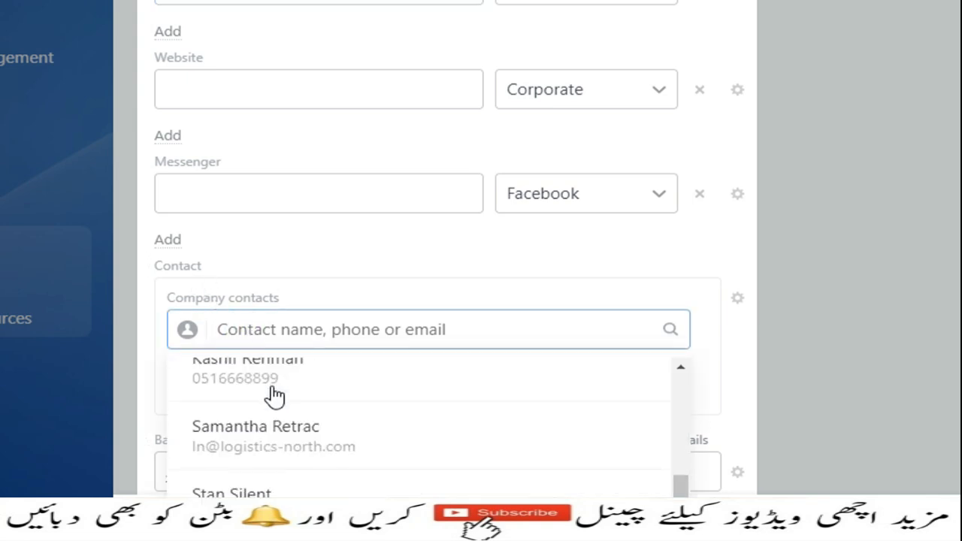
pyautogui.scroll(6, 278, 384)
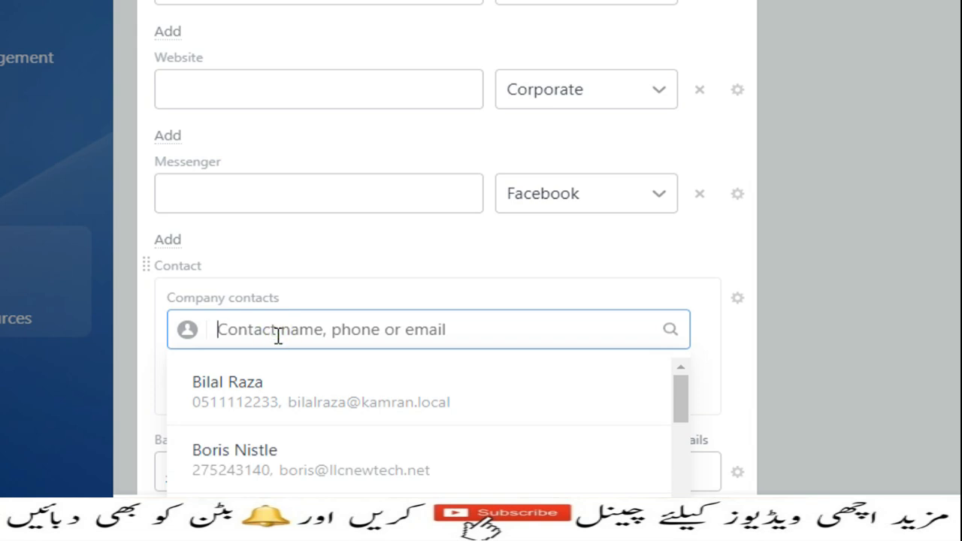
pyautogui.write('Haris')
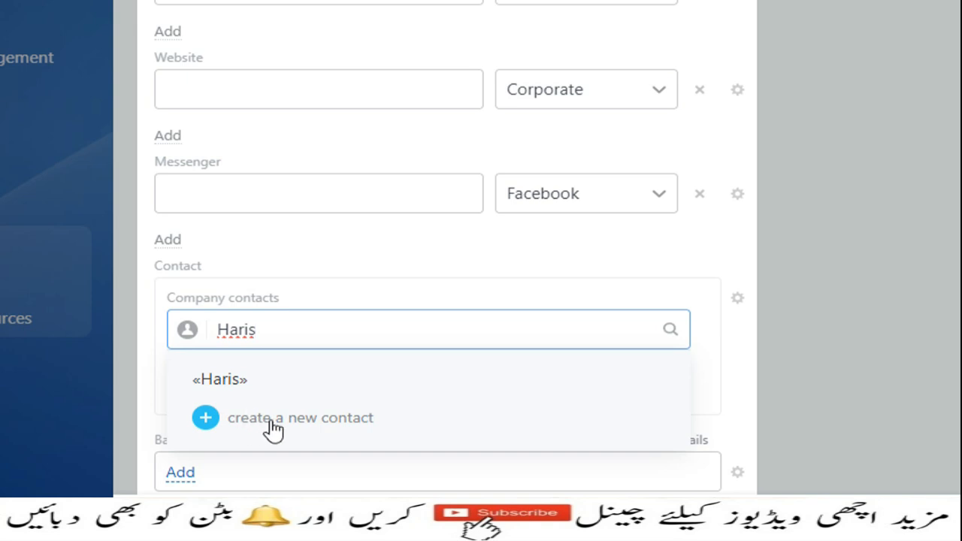
pyautogui.click(321, 425)
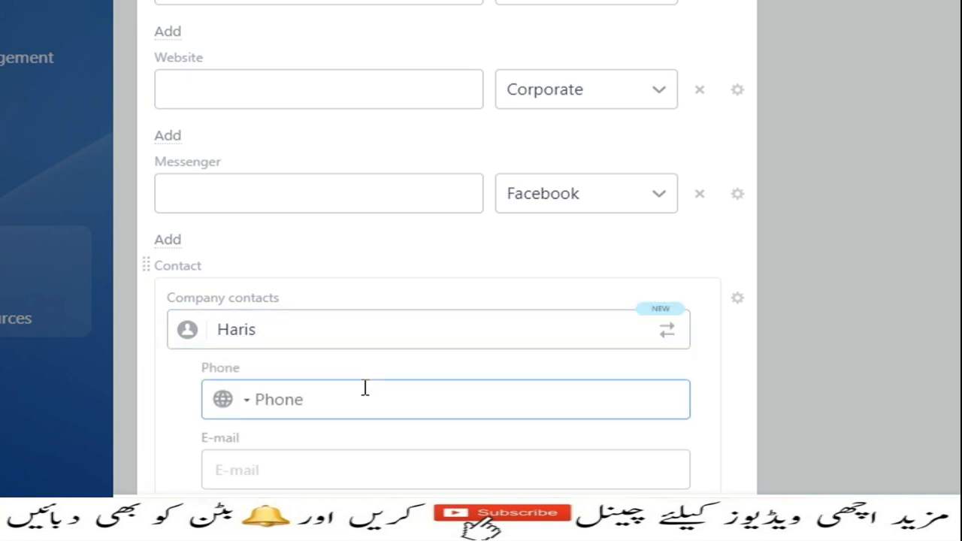
# - Fill in the new contact's phone number and e-mail address
pyautogui.scroll(-3, 365, 389)
pyautogui.click(348, 197)
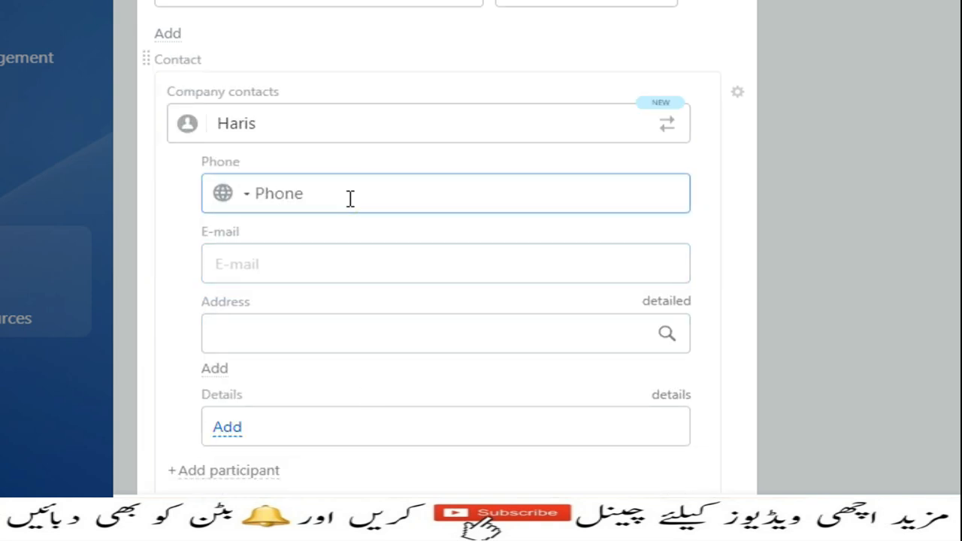
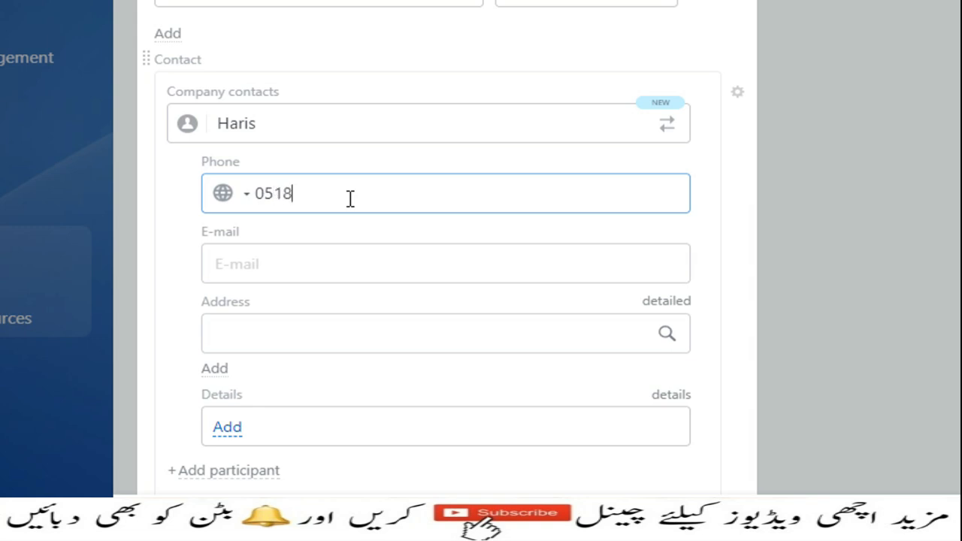
pyautogui.click(295, 252)
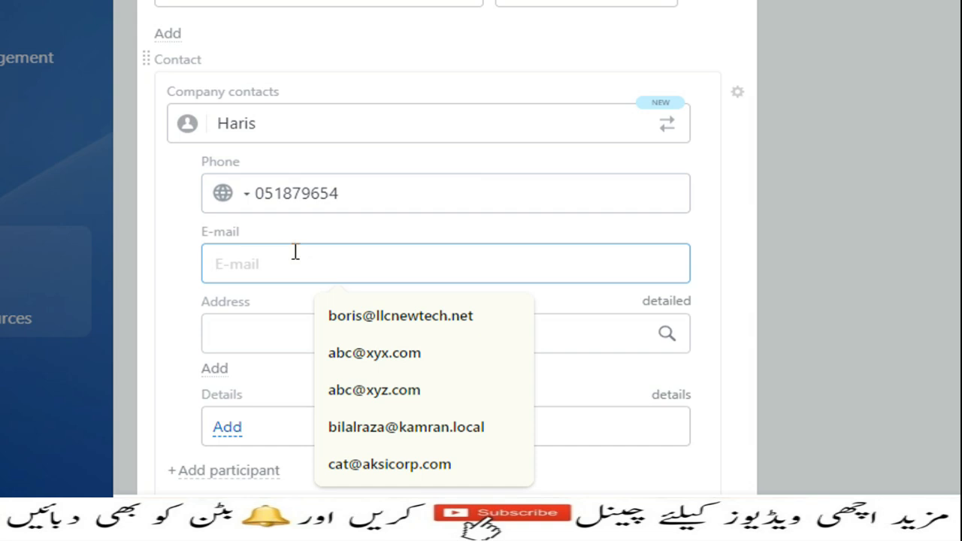
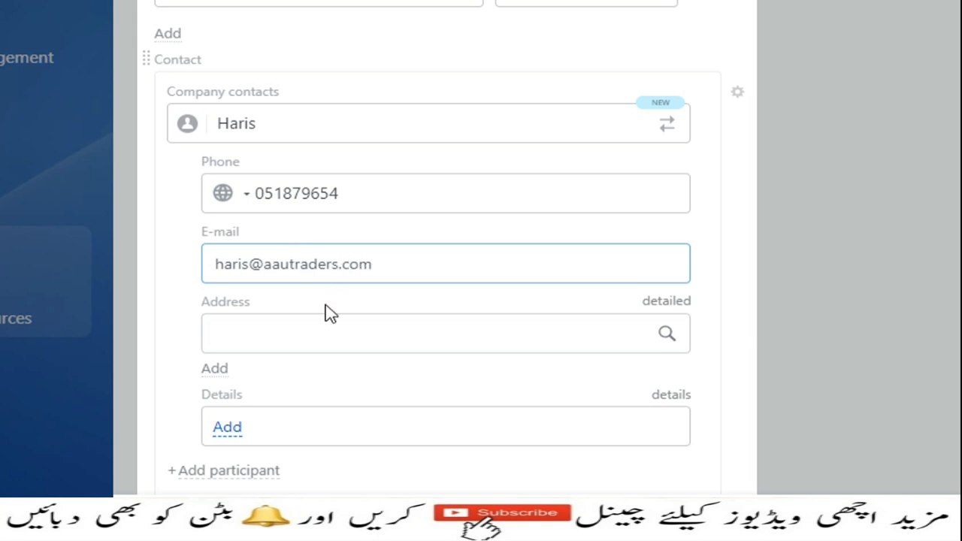
pyautogui.scroll(-1, 326, 311)
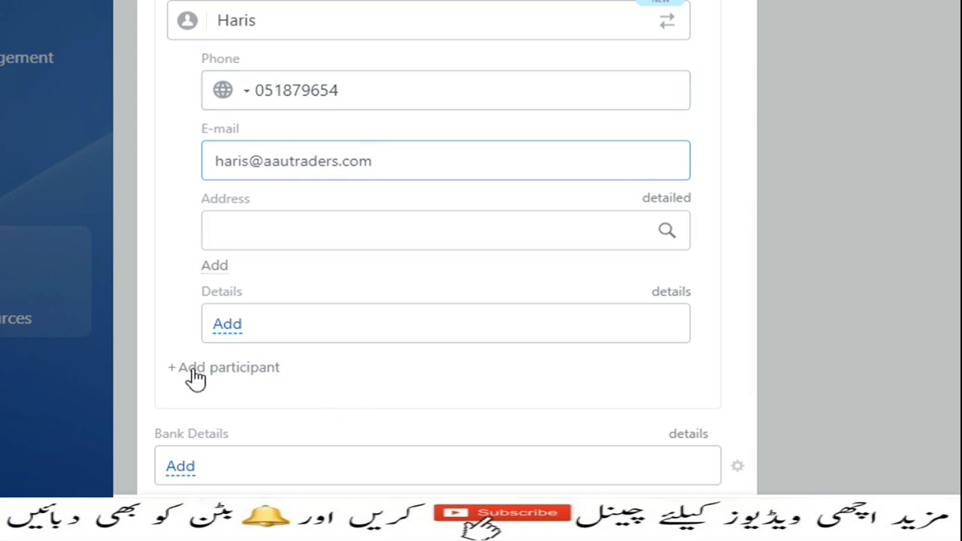
# - Add a participant, type the second contact's name and create it as a new contact
pyautogui.click(234, 367)
pyautogui.click(275, 375)
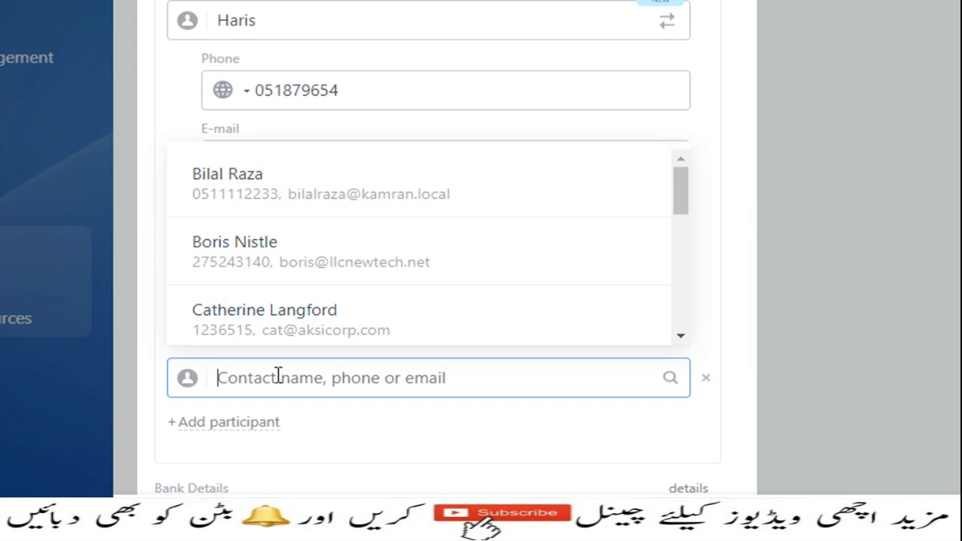
pyautogui.write('Furqan')
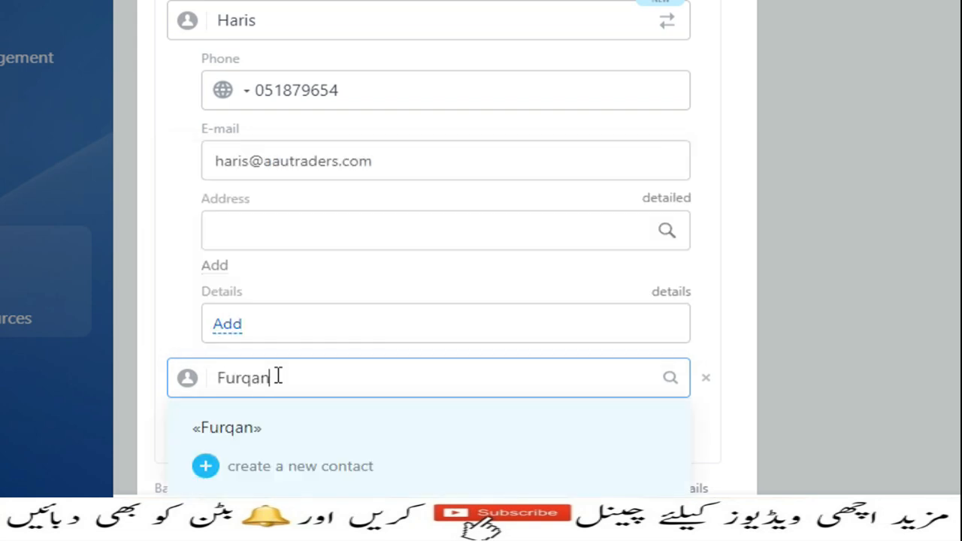
pyautogui.scroll(-3, 318, 361)
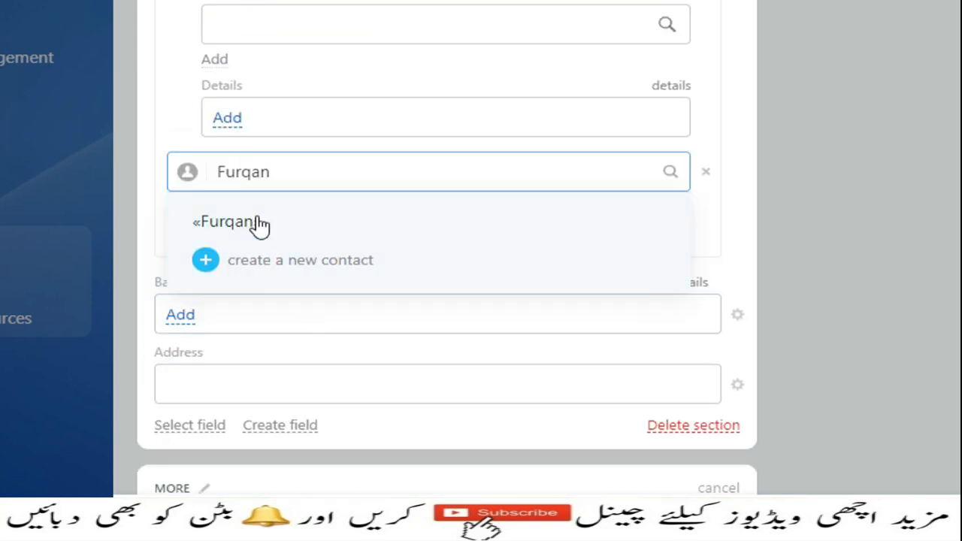
pyautogui.click(273, 275)
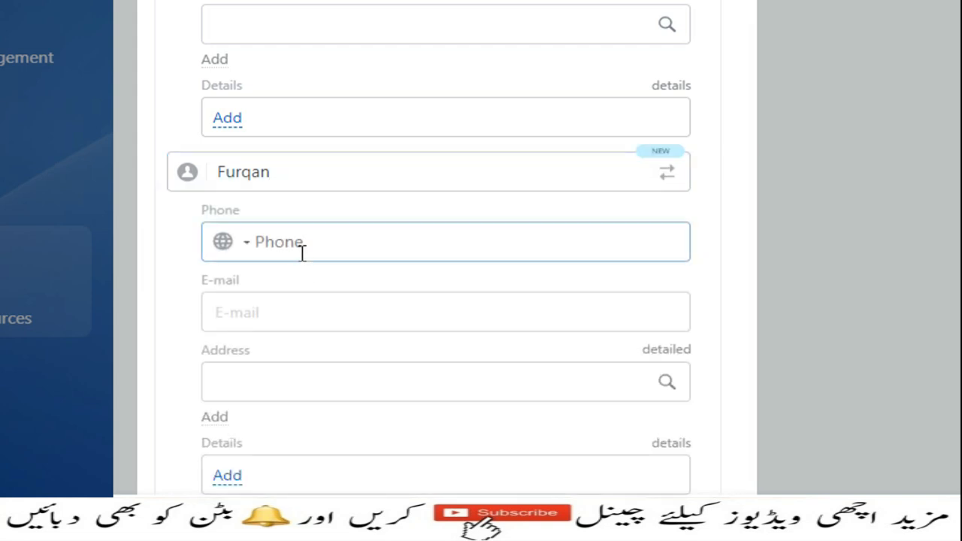
# - Fill in the second contact's phone number and e-mail address
pyautogui.click(299, 252)
pyautogui.click(275, 309)
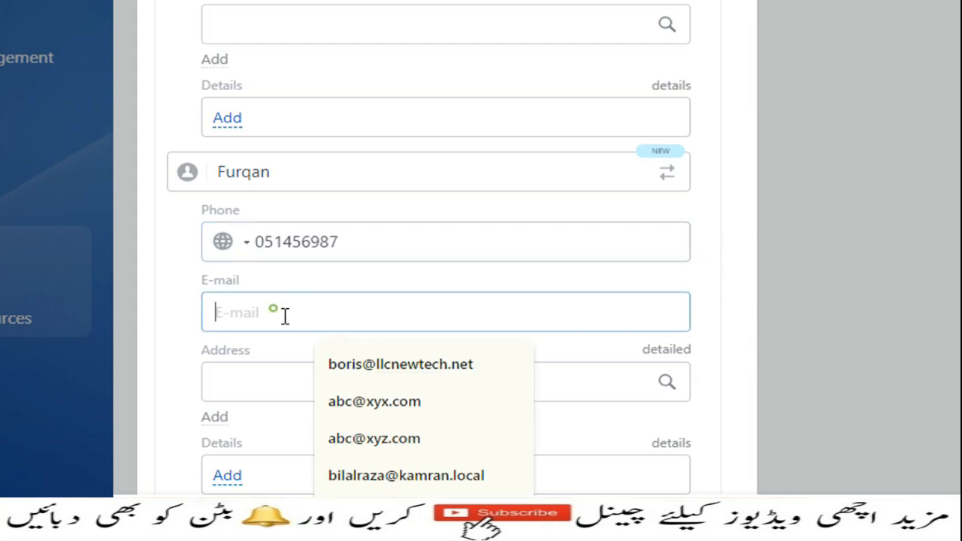
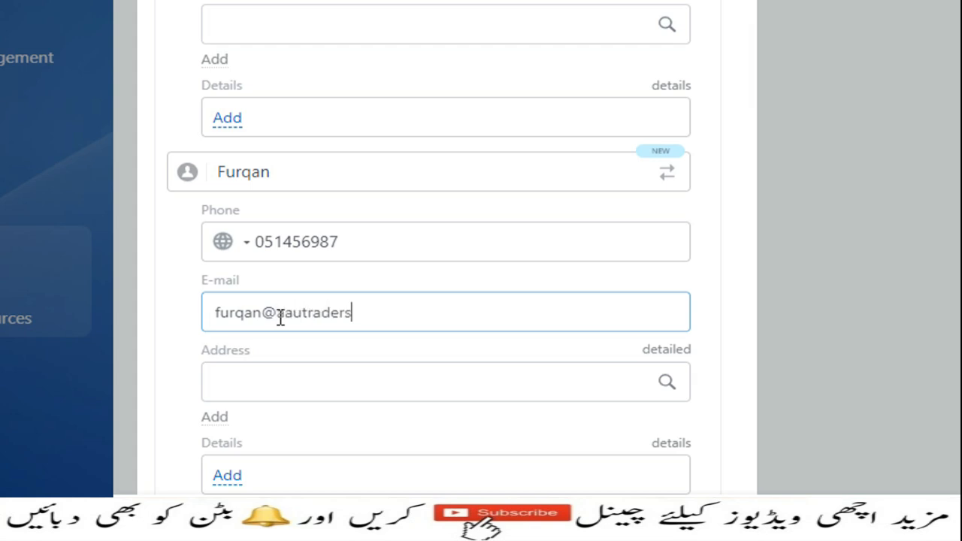
pyautogui.scroll(-4, 390, 340)
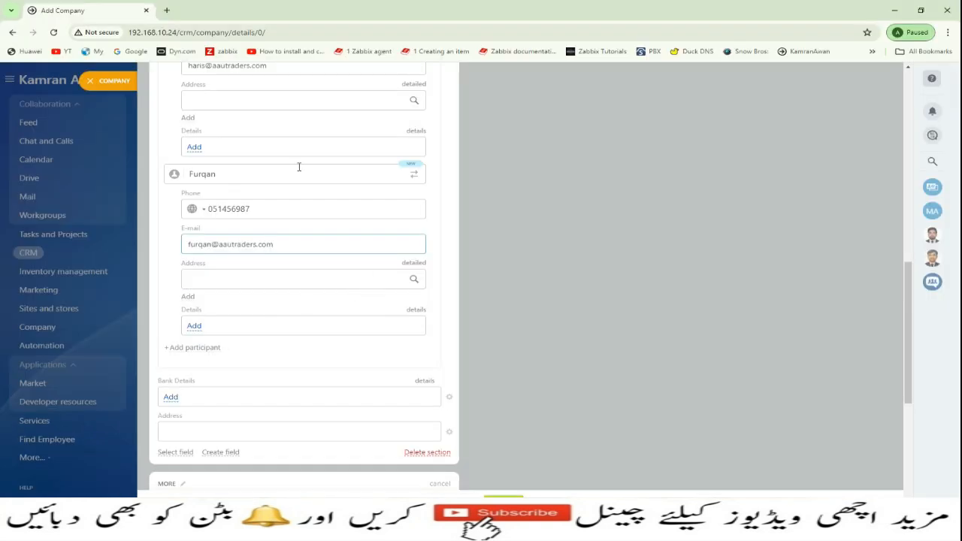
pyautogui.scroll(2, 292, 281)
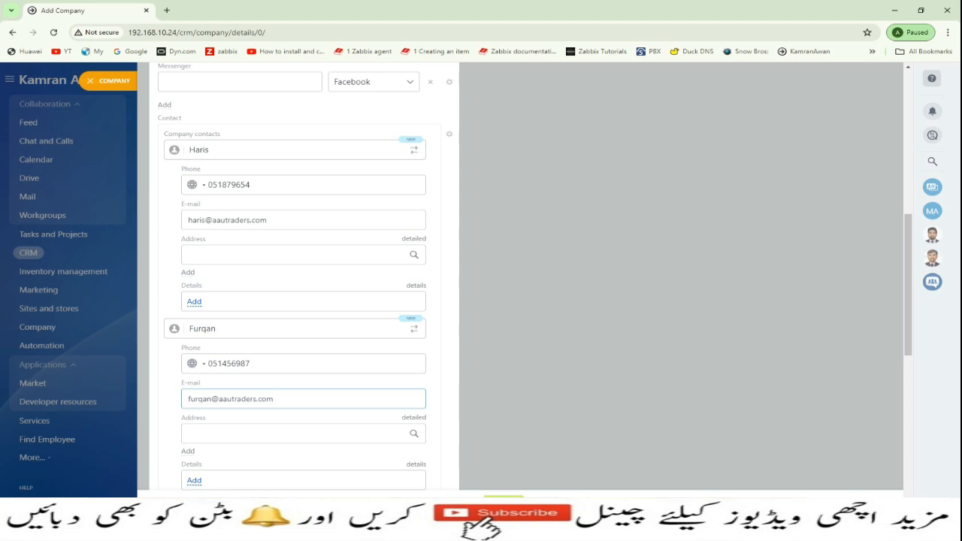
# - Save the AAU Traders company and review its details page with both linked contacts
pyautogui.click(184, 517)
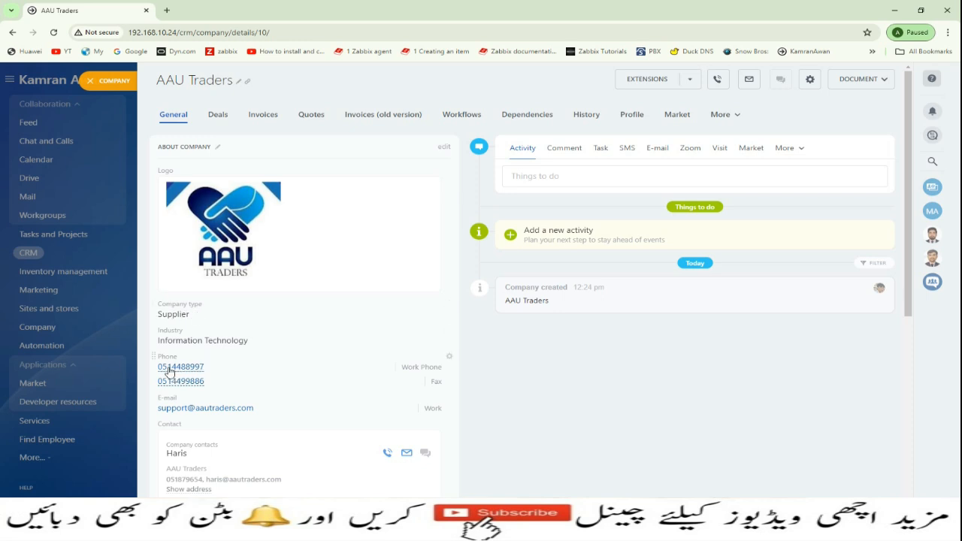
pyautogui.scroll(-1, 263, 410)
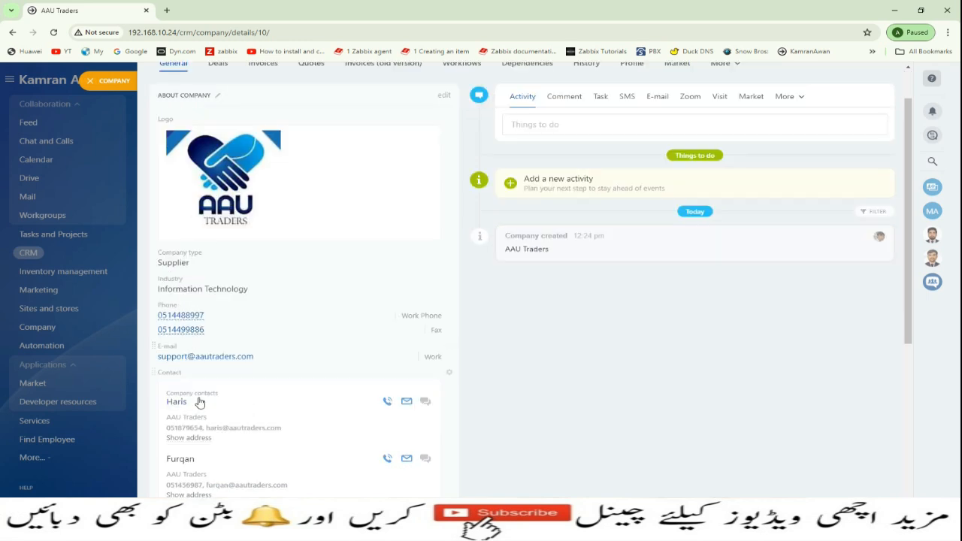
pyautogui.scroll(-2, 202, 399)
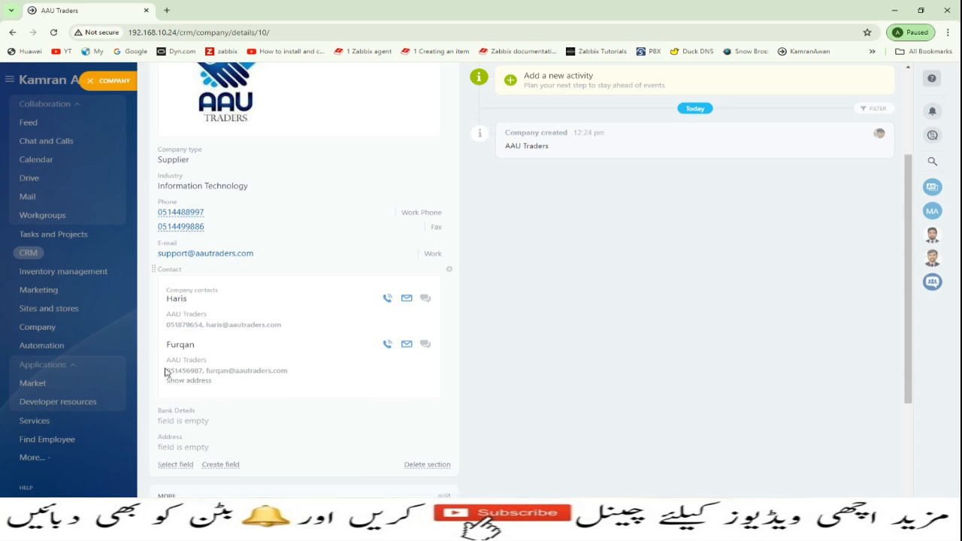
pyautogui.scroll(-1, 201, 370)
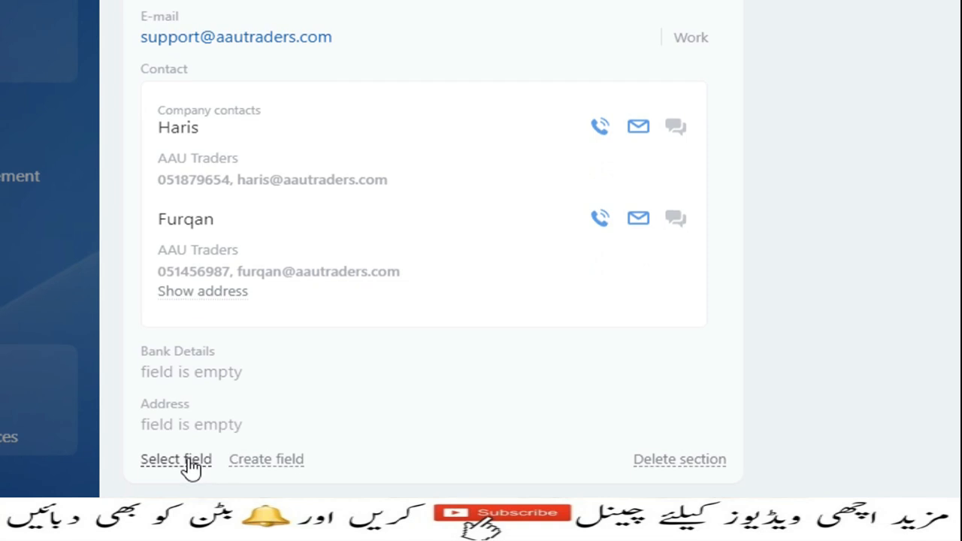
# - Add the Banking details field to the company section
pyautogui.click(191, 462)
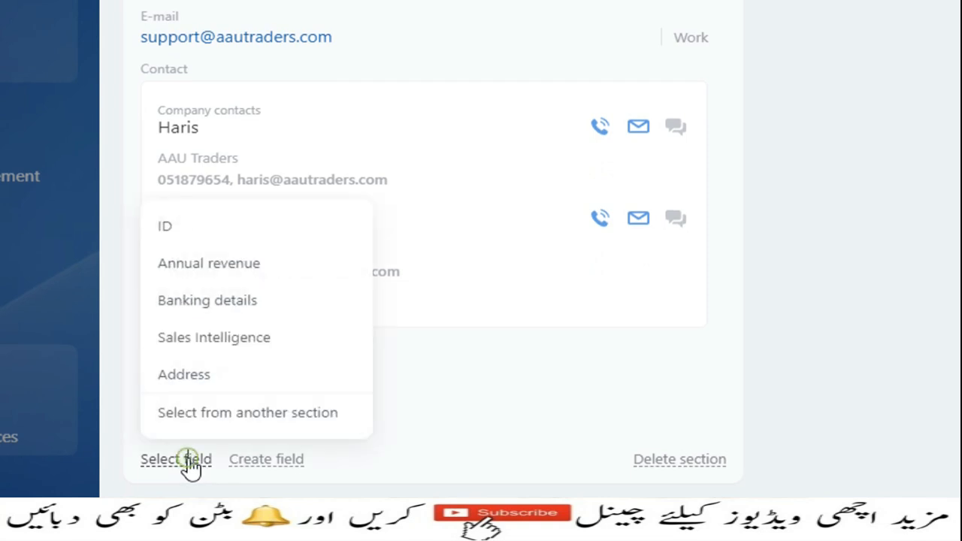
pyautogui.click(201, 305)
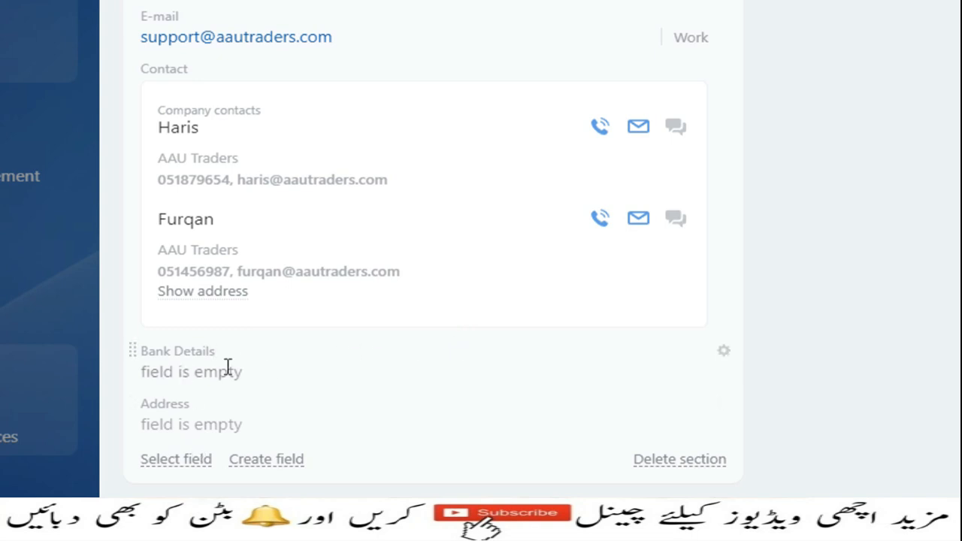
pyautogui.click(226, 369)
# - Switch the About Company section into edit mode
pyautogui.scroll(-4, 225, 369)
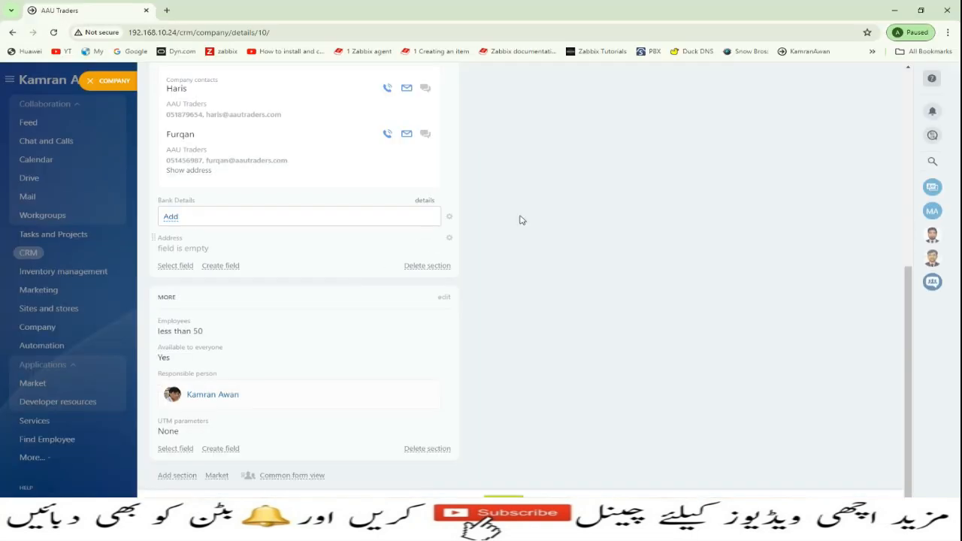
pyautogui.scroll(5, 527, 210)
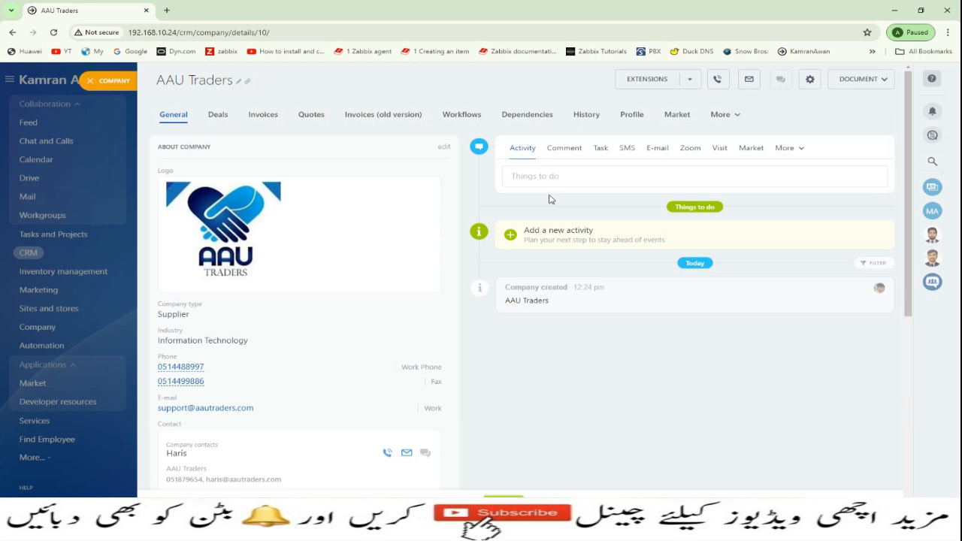
pyautogui.click(445, 148)
pyautogui.scroll(-4, 323, 360)
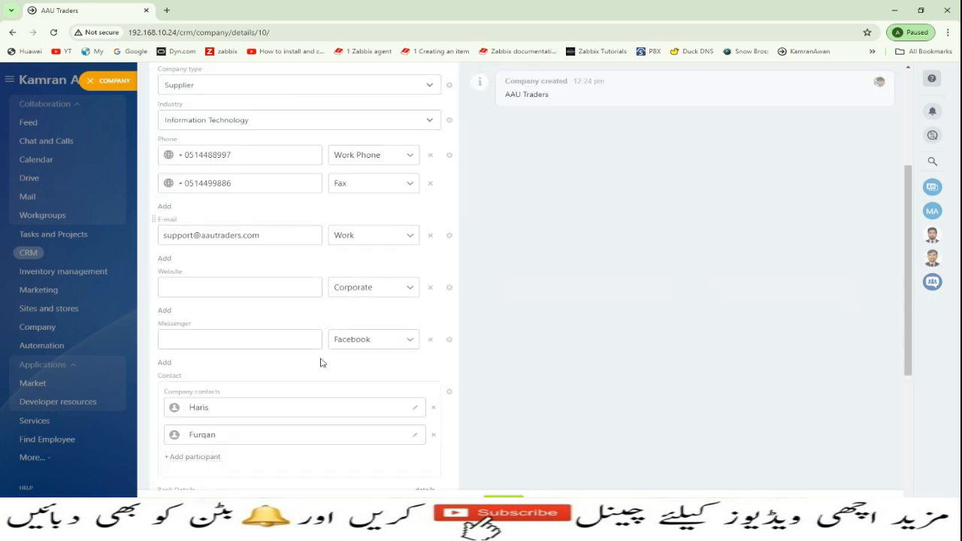
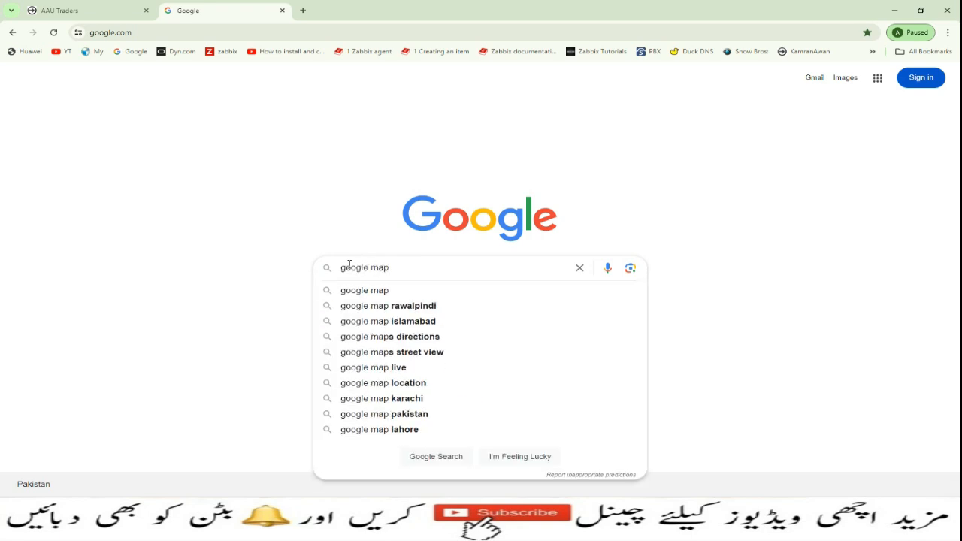
# - Search Google Maps for '6th road dubai plaza' and copy the Dubai Plaza share link
pyautogui.press('Return')
pyautogui.click(154, 181)
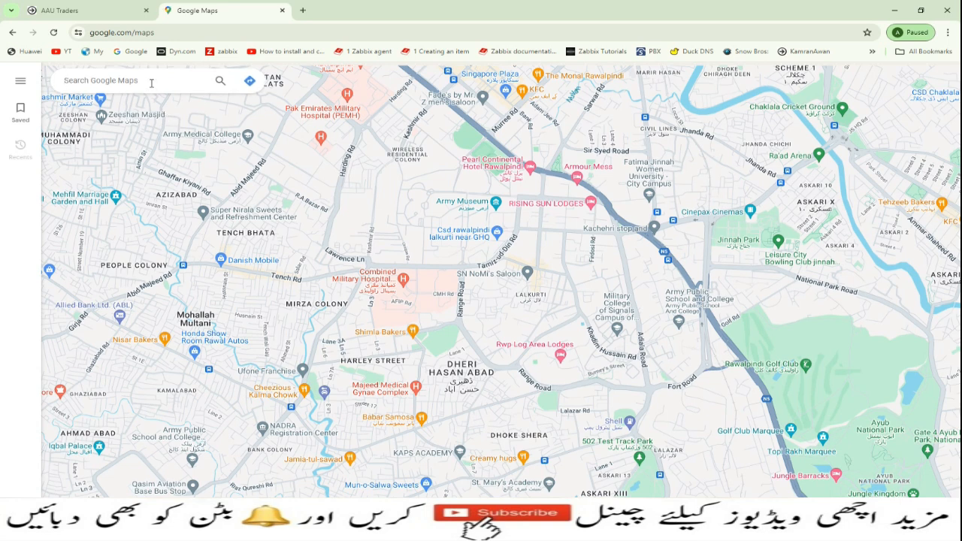
pyautogui.click(151, 83)
pyautogui.write('6')
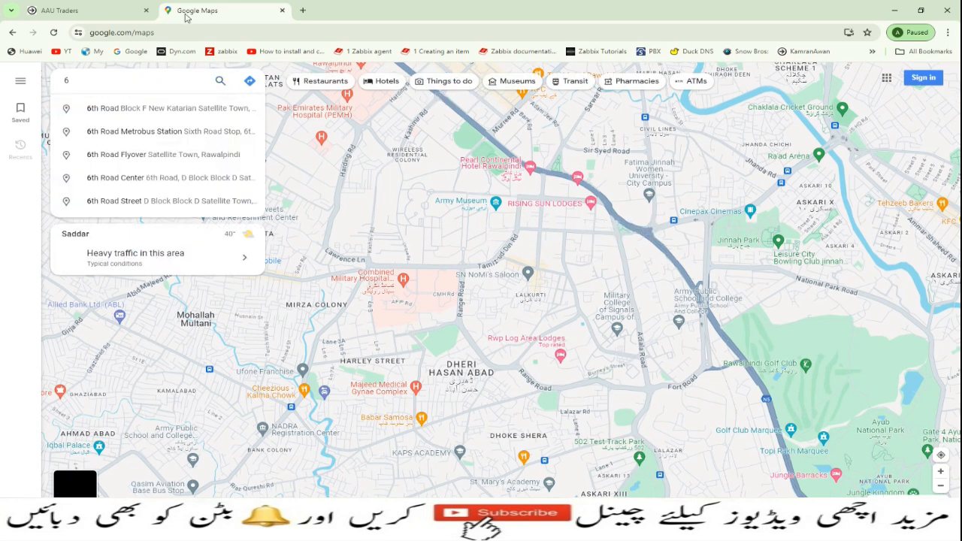
pyautogui.write('th road ')
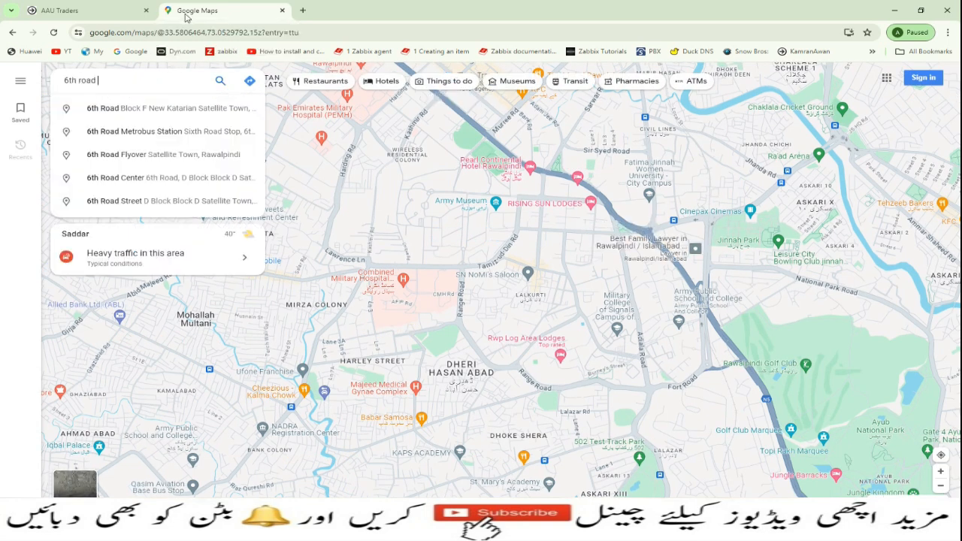
pyautogui.write('dubai pl')
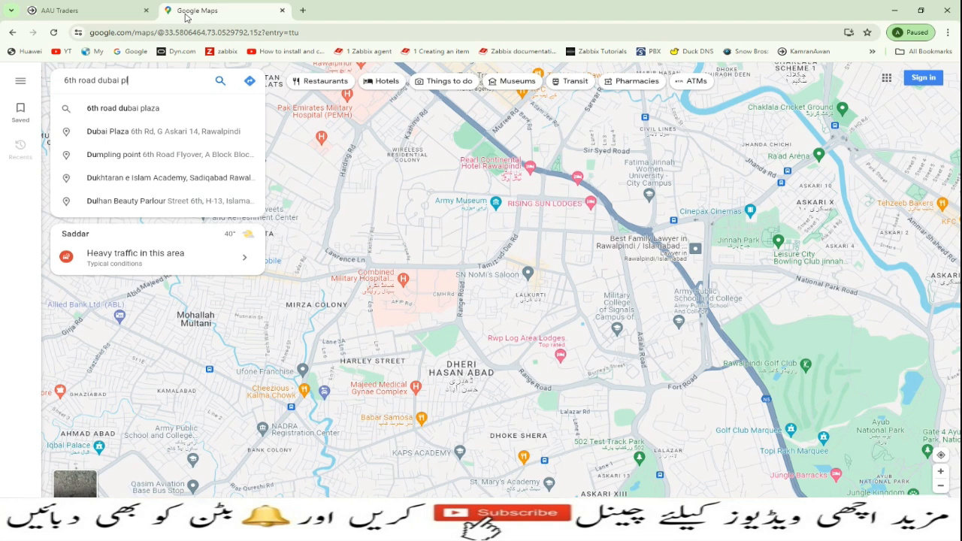
pyautogui.write('aza')
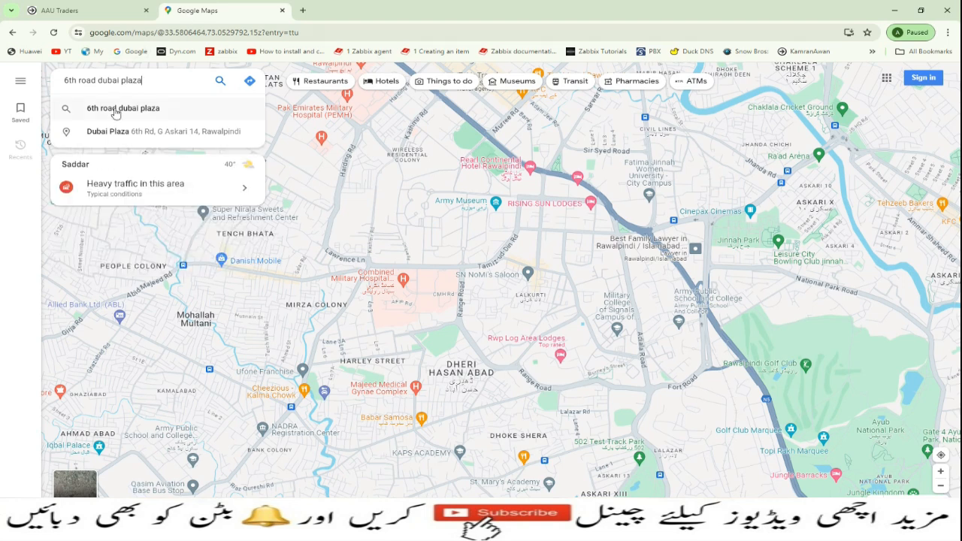
pyautogui.click(116, 113)
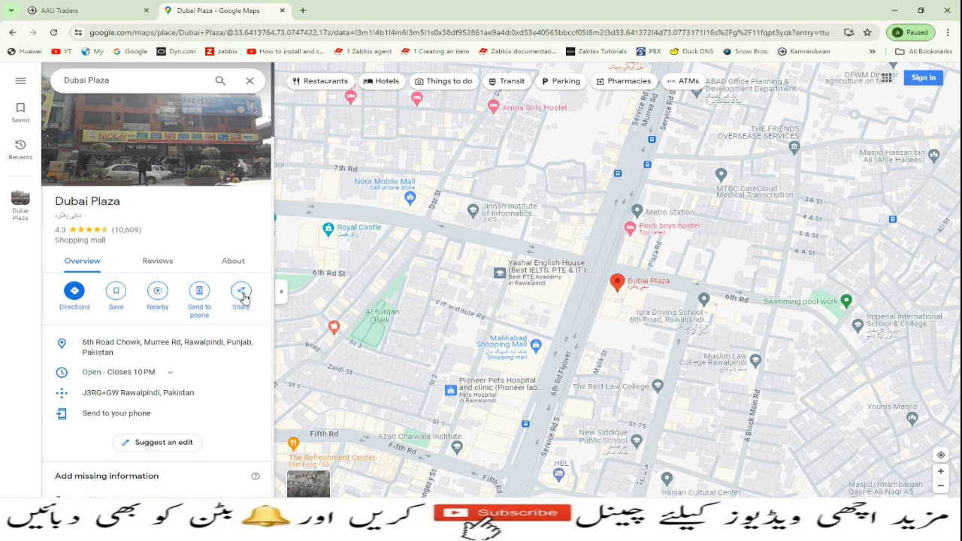
pyautogui.click(243, 297)
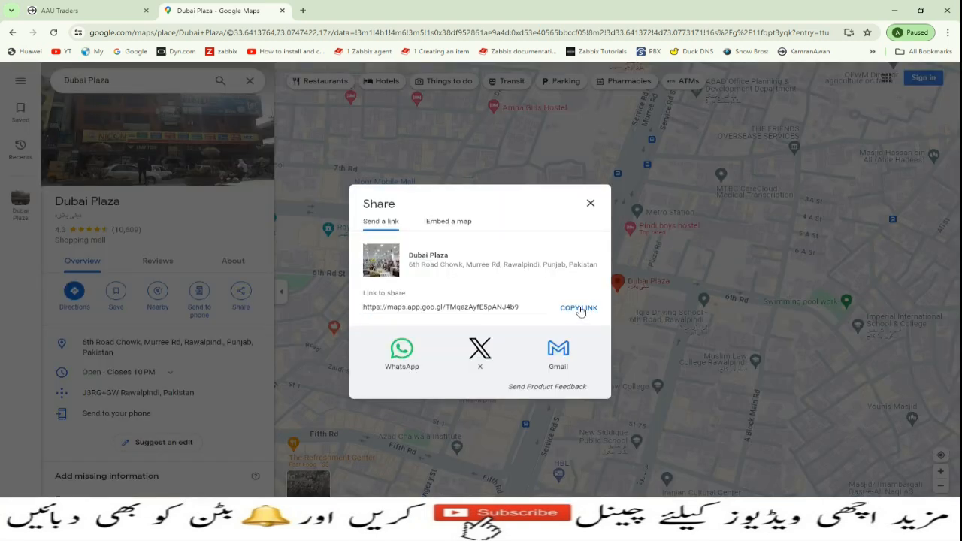
pyautogui.click(579, 308)
# - Paste the Dubai Plaza map link into the bank details Comment and save the details and the AAU Traders card
pyautogui.click(98, 10)
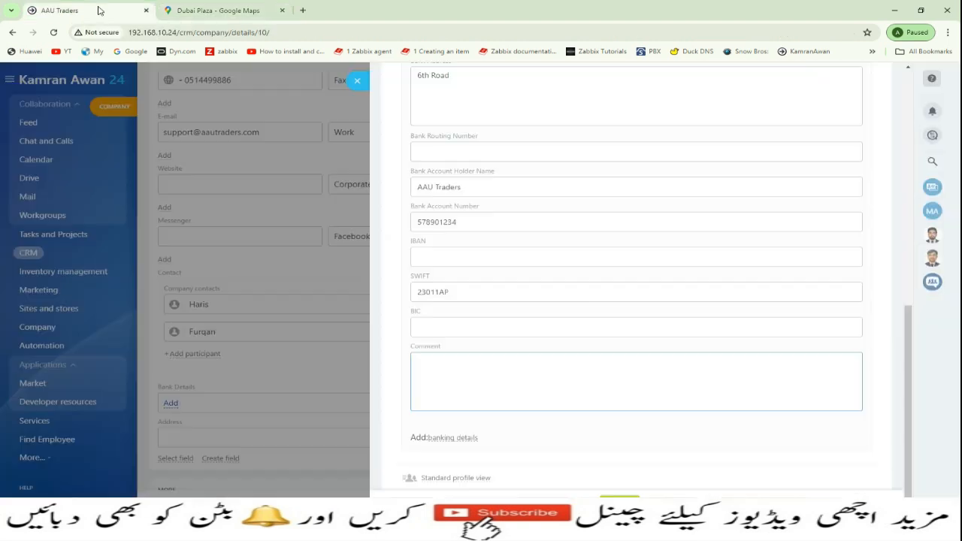
pyautogui.hotkey('ctrl', 'v')
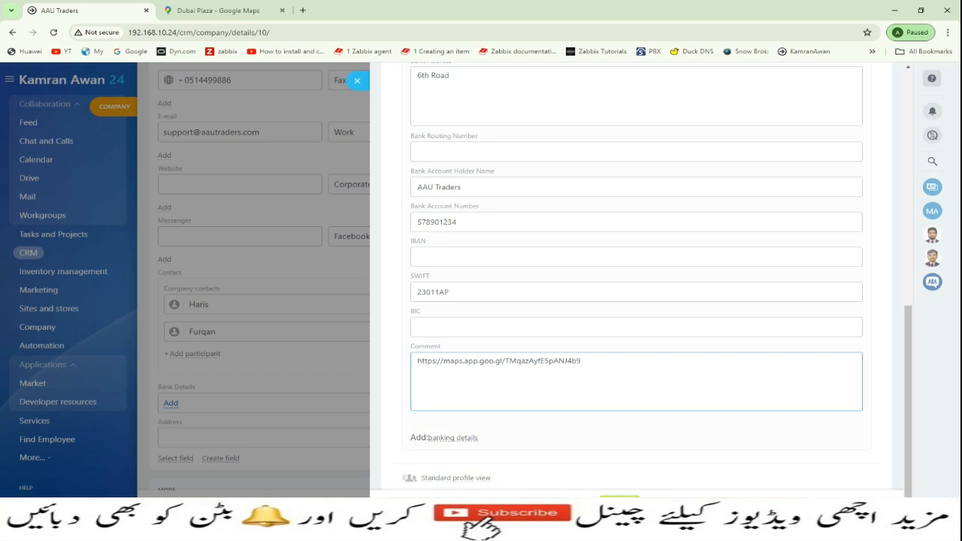
pyautogui.click(620, 497)
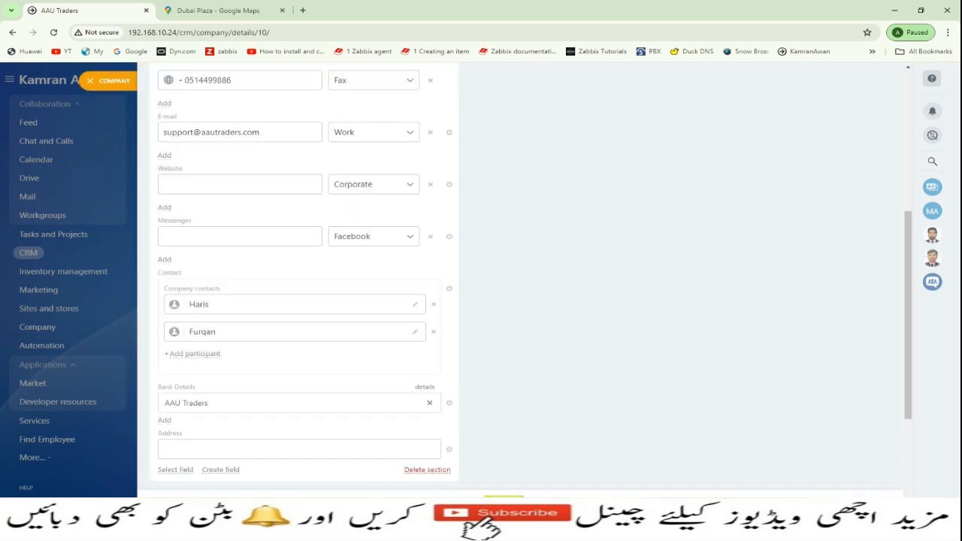
pyautogui.click(504, 502)
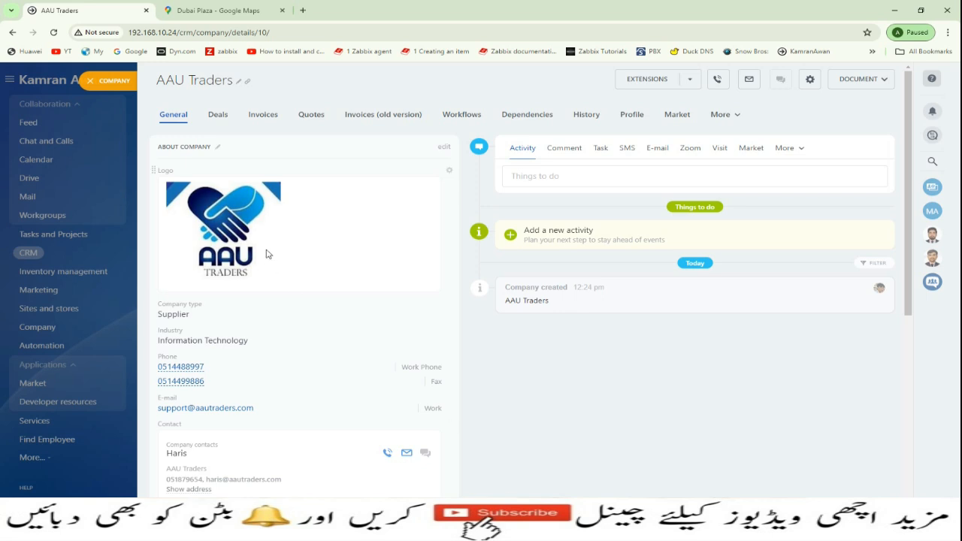
# - Close the Google Maps tab and check the saved map link in Bank Details
pyautogui.scroll(-3, 345, 266)
pyautogui.scroll(-1, 349, 274)
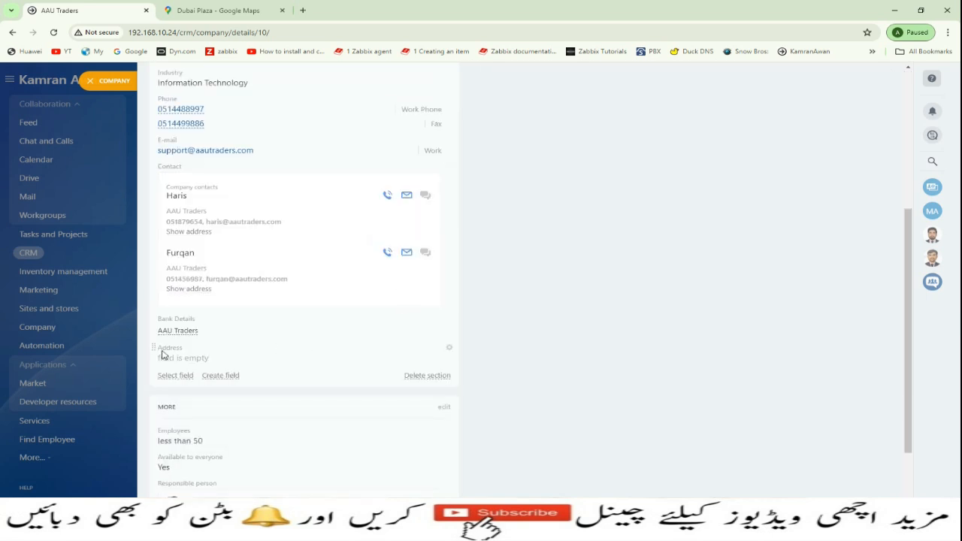
pyautogui.moveTo(184, 336)
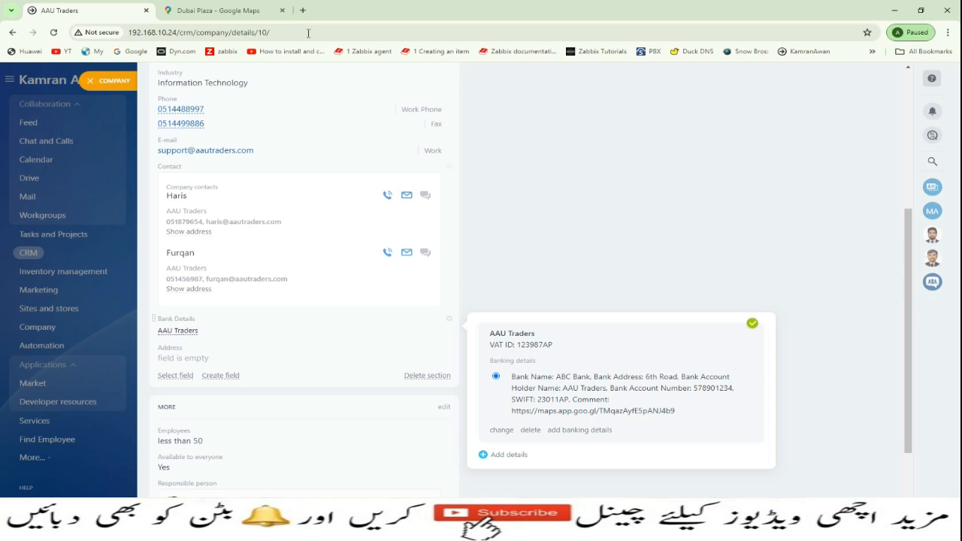
pyautogui.click(282, 11)
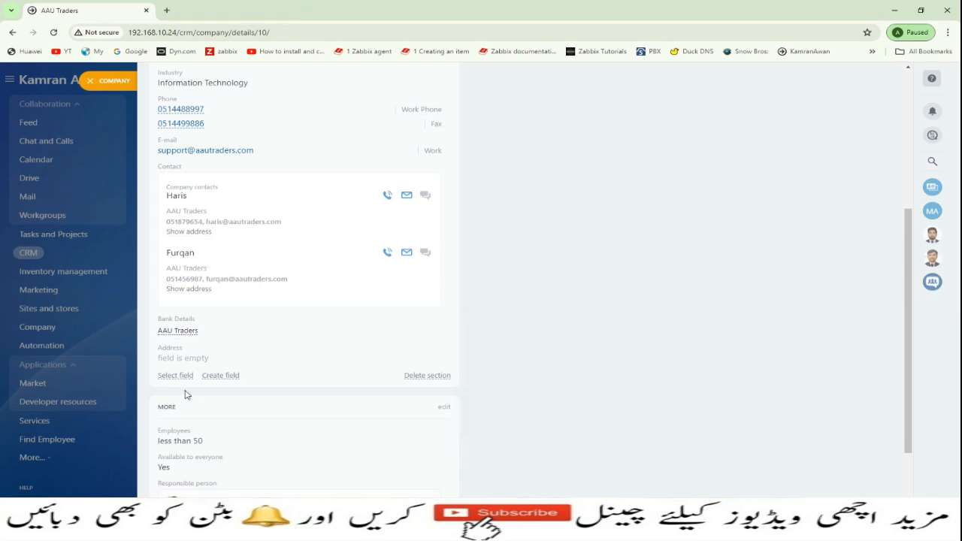
pyautogui.moveTo(190, 336)
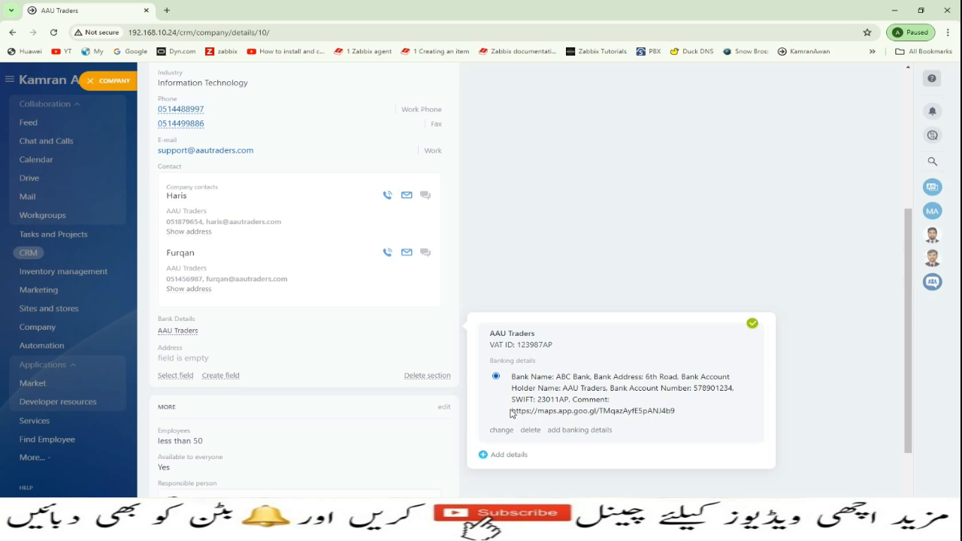
pyautogui.moveTo(510, 413); pyautogui.dragTo(681, 415)
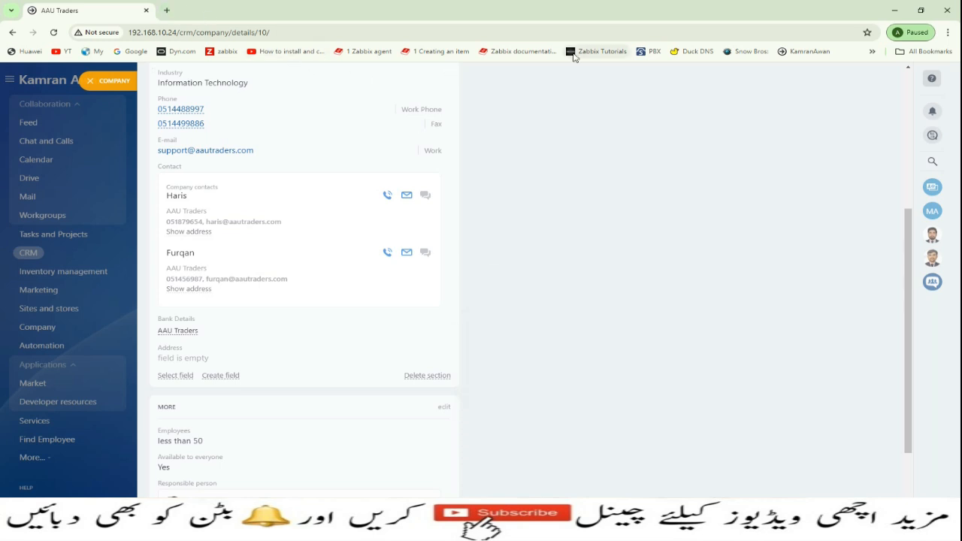
pyautogui.hotkey('ctrl', 'shift', 'n')
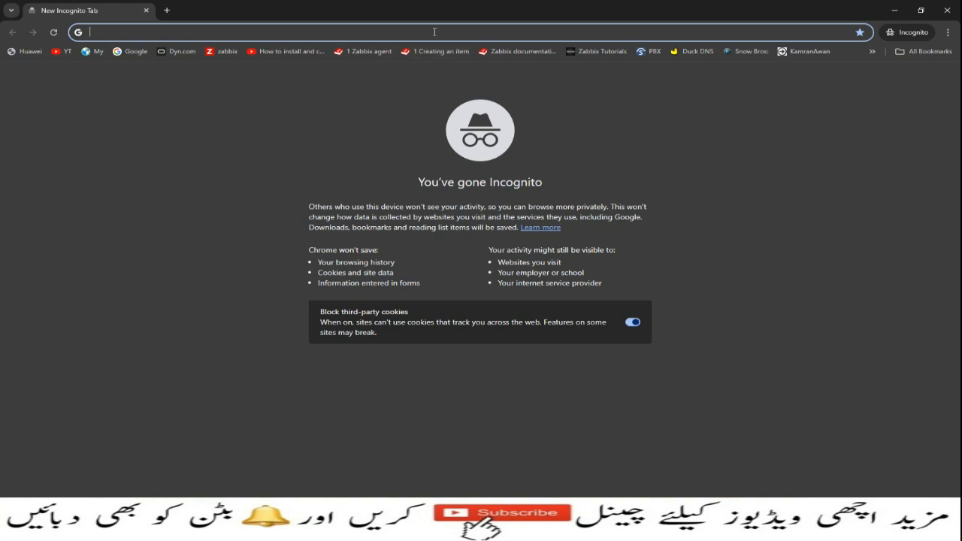
pyautogui.hotkey('ctrl', 'v')
pyautogui.press('Return')
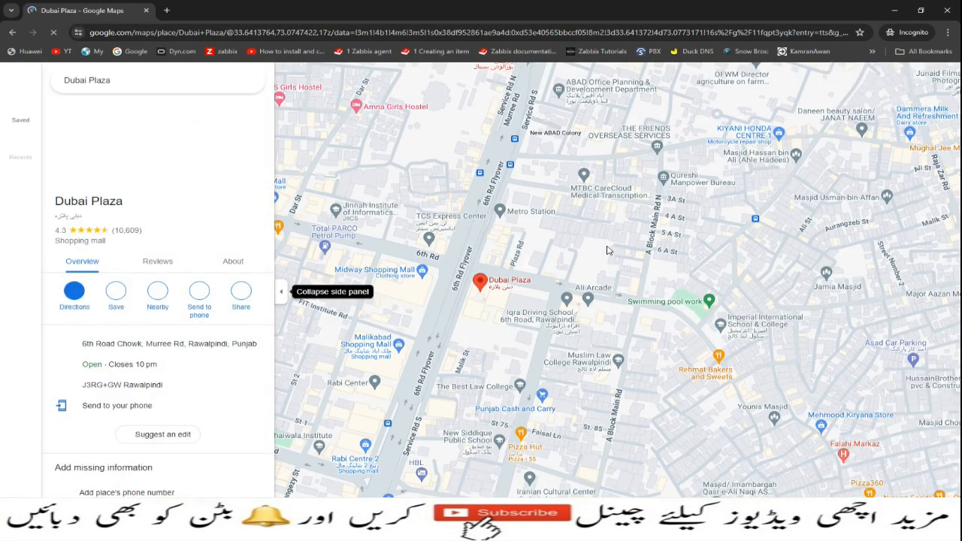
pyautogui.click(946, 10)
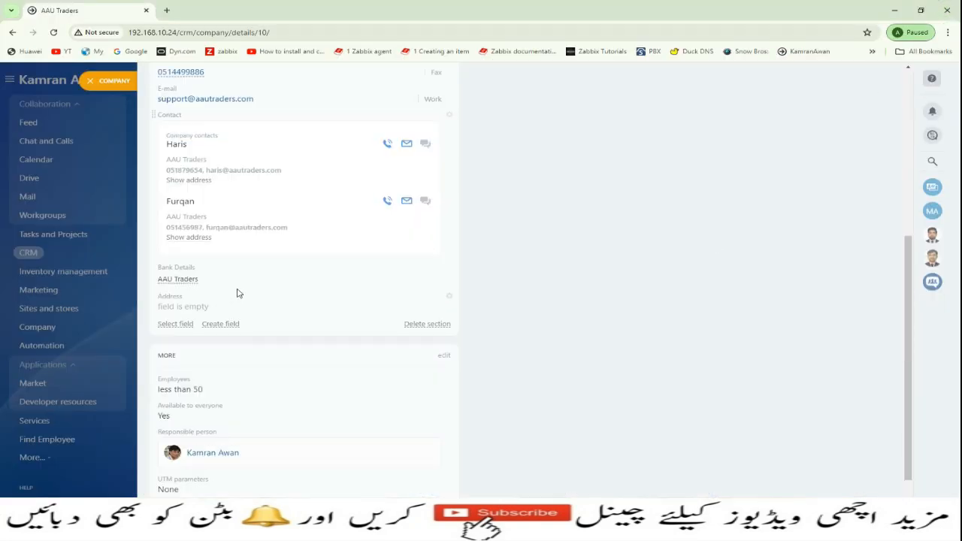
# - Close the AAU Traders card and go to the Contacts list under Customers
pyautogui.scroll(-1, 242, 348)
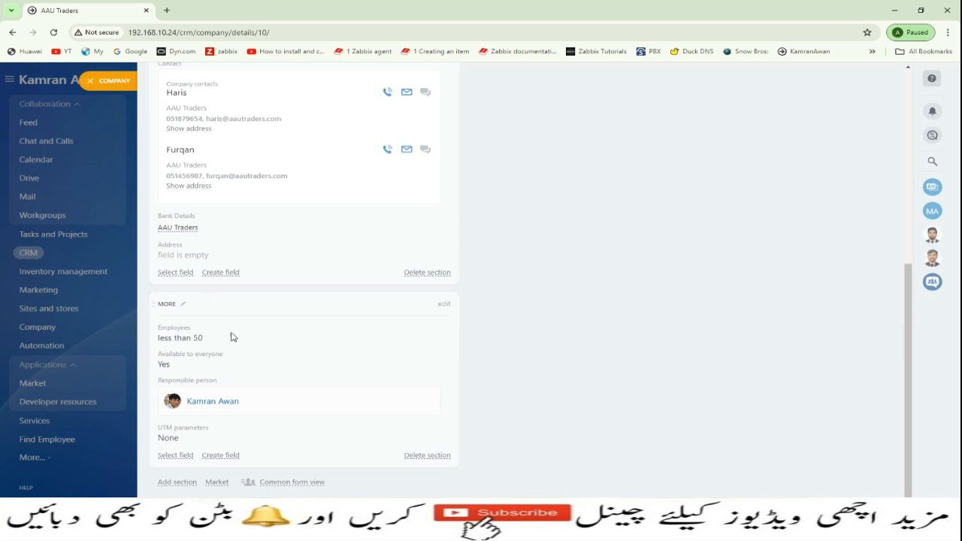
pyautogui.click(91, 82)
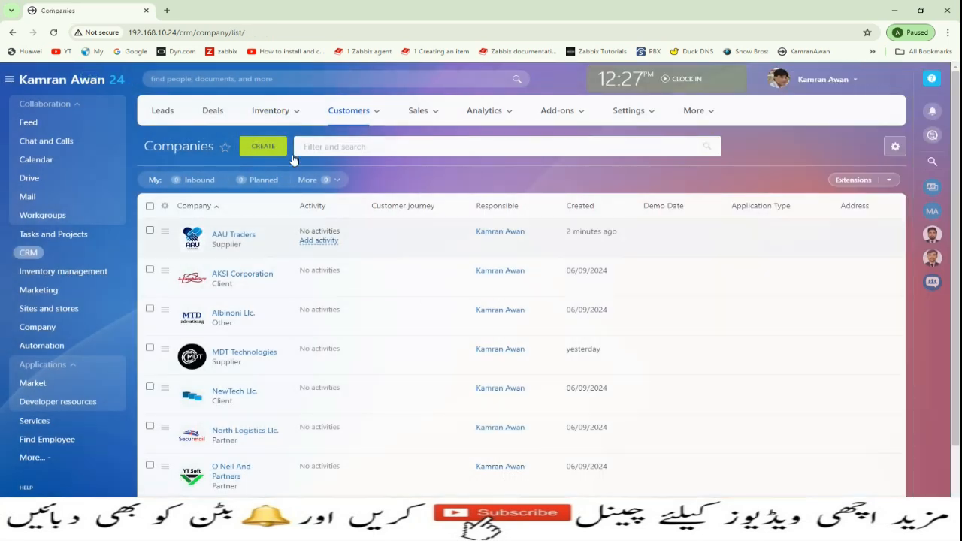
pyautogui.click(378, 112)
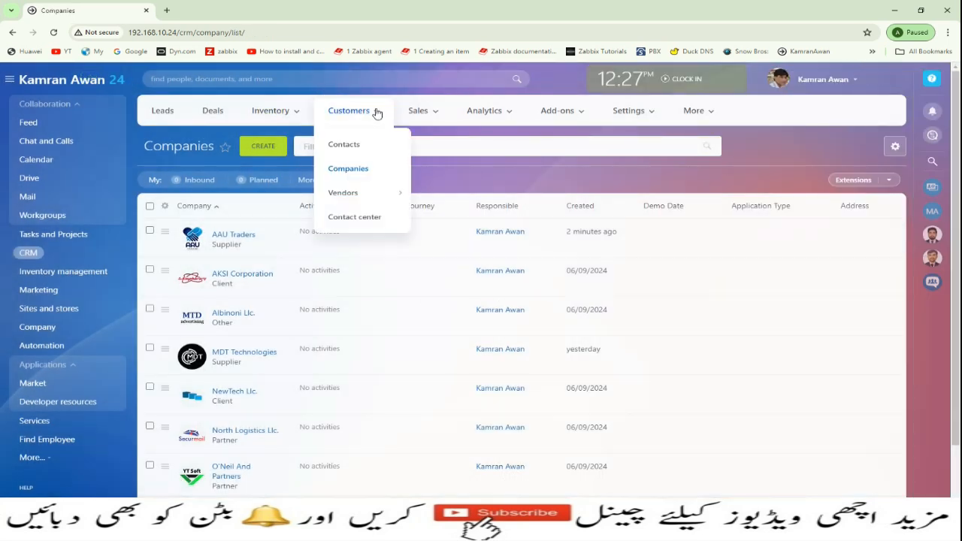
pyautogui.click(350, 146)
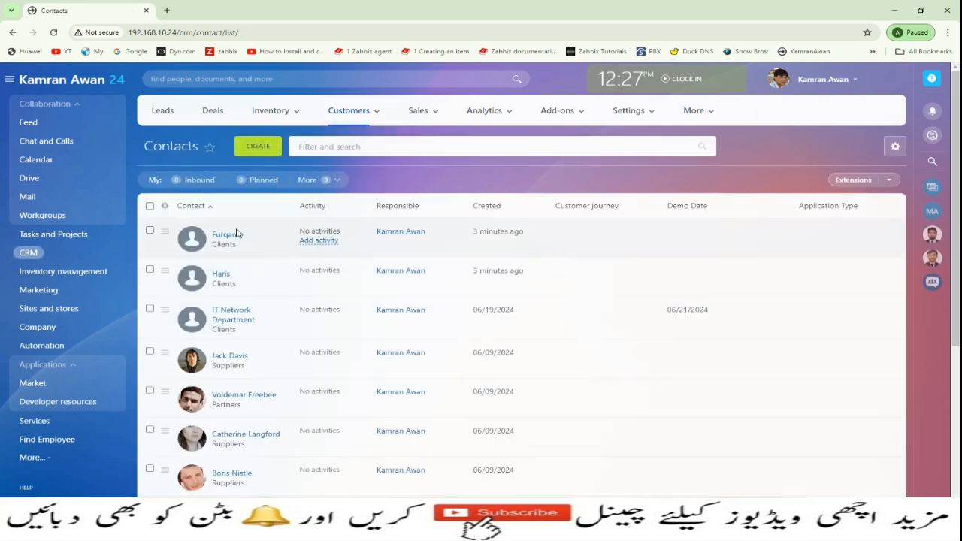
# - Start a new contact, hide the Salutation field, and enter the first name and suggested surname
pyautogui.click(262, 150)
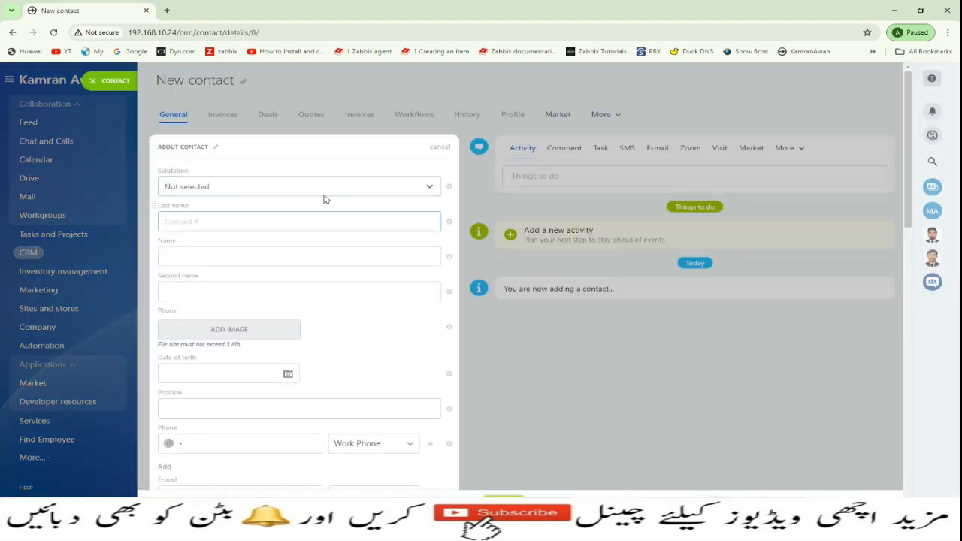
pyautogui.click(449, 187)
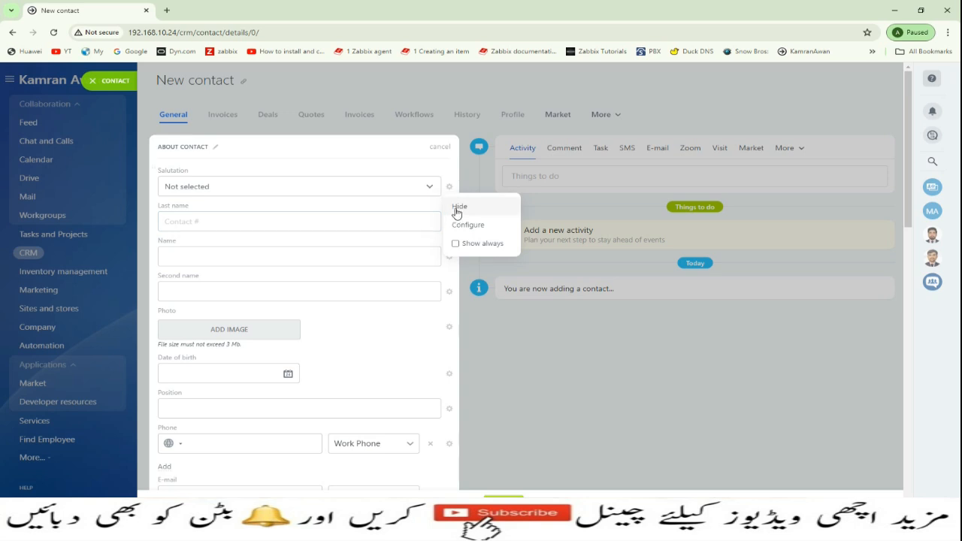
pyautogui.click(454, 208)
pyautogui.click(189, 221)
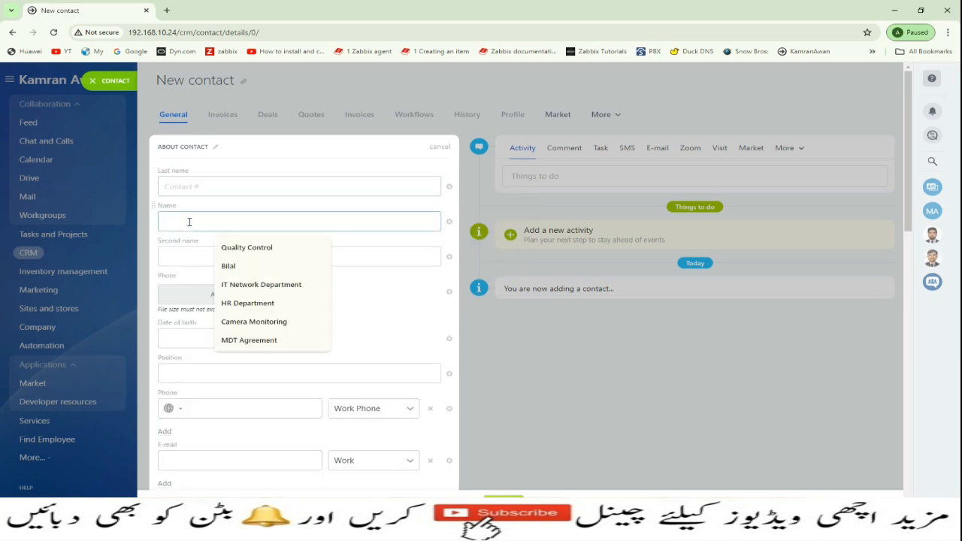
pyautogui.write('Umair')
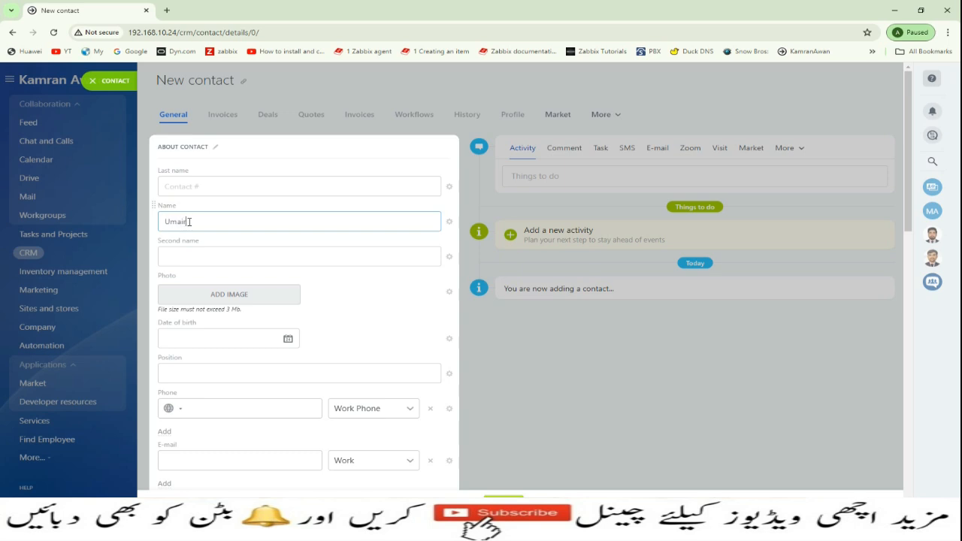
pyautogui.click(194, 183)
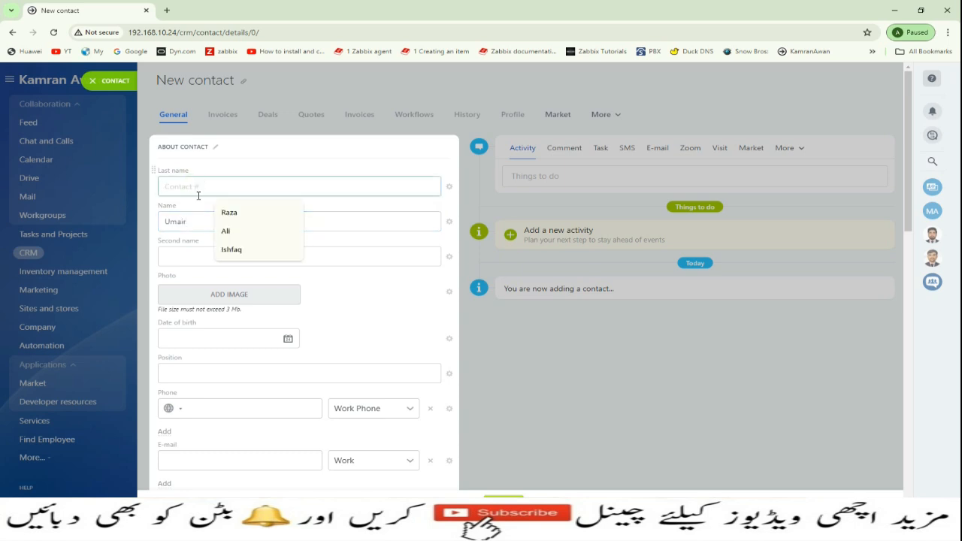
pyautogui.click(225, 232)
pyautogui.click(190, 255)
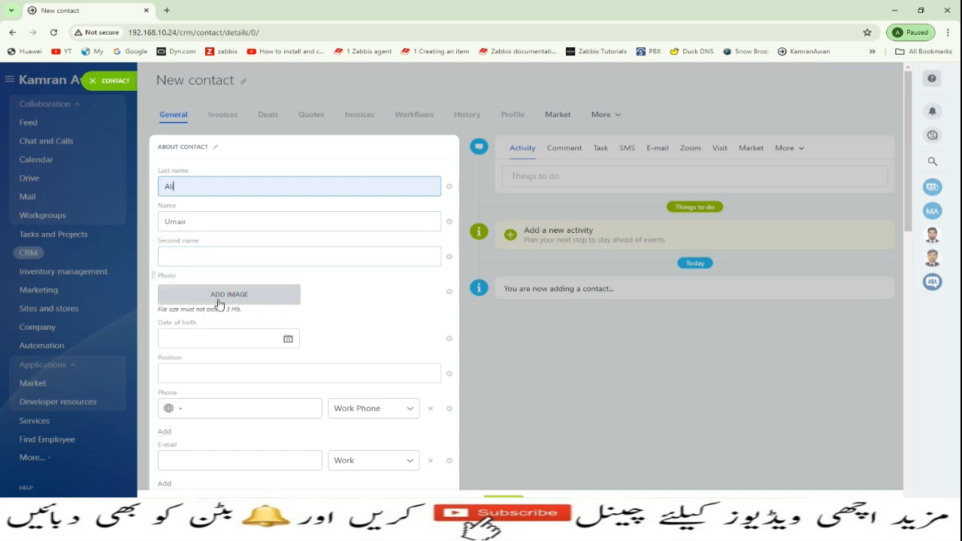
# - Hide the Date of birth field and enter the position Manager and the work phone number
pyautogui.click(449, 339)
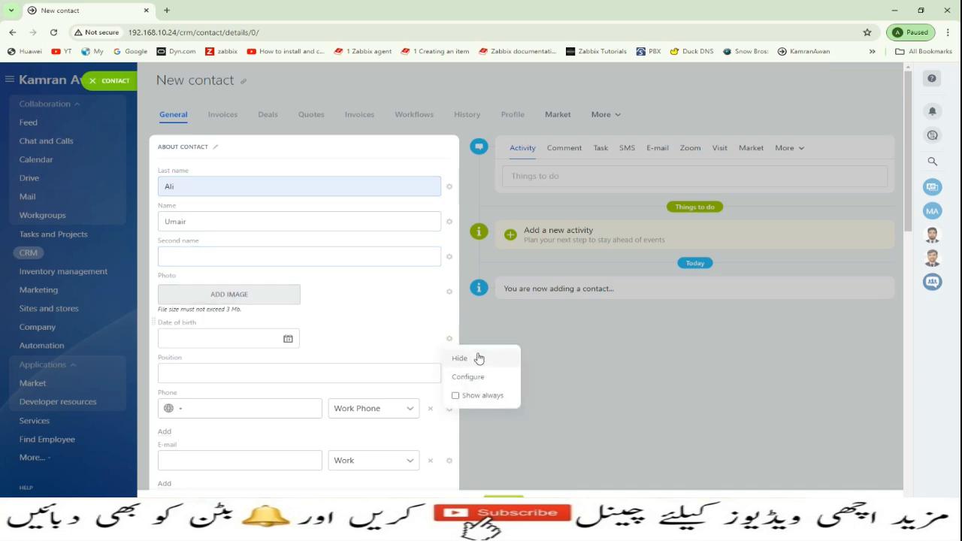
pyautogui.click(479, 359)
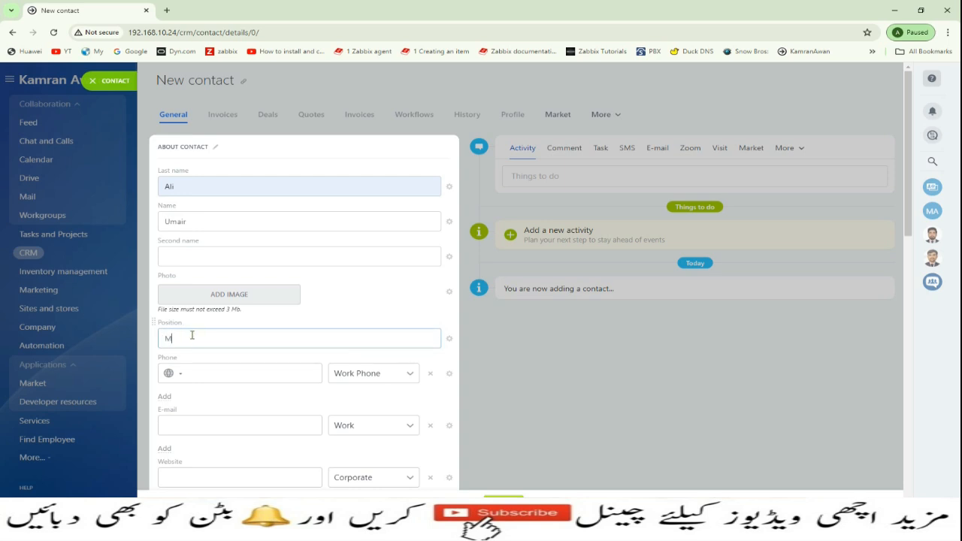
pyautogui.click(240, 373)
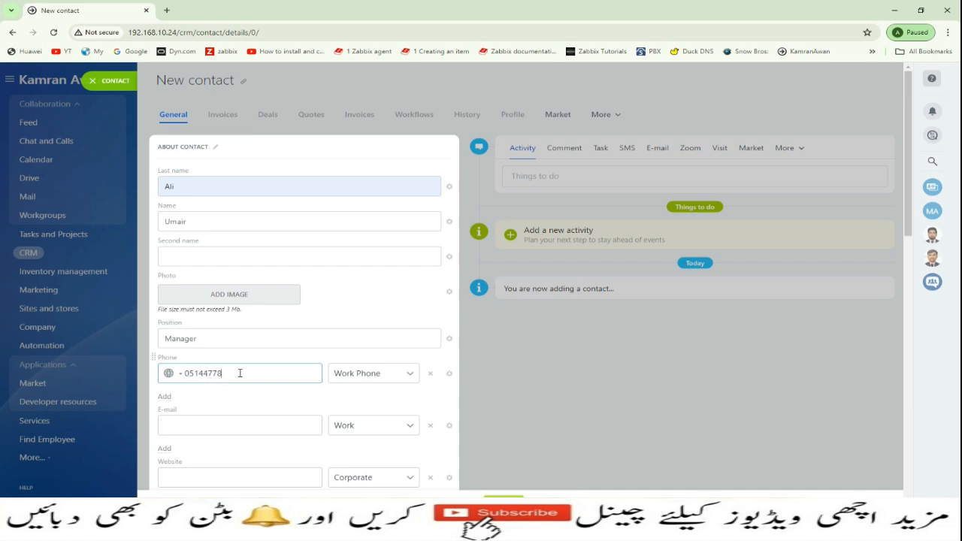
pyautogui.scroll(-2, 345, 397)
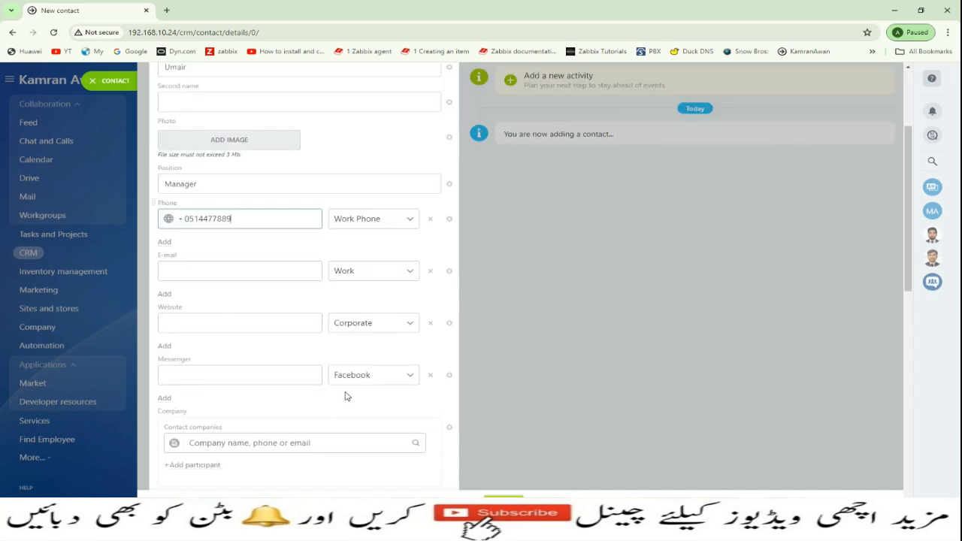
# - Type the contact's work e-mail address into the E-mail field
pyautogui.click(188, 270)
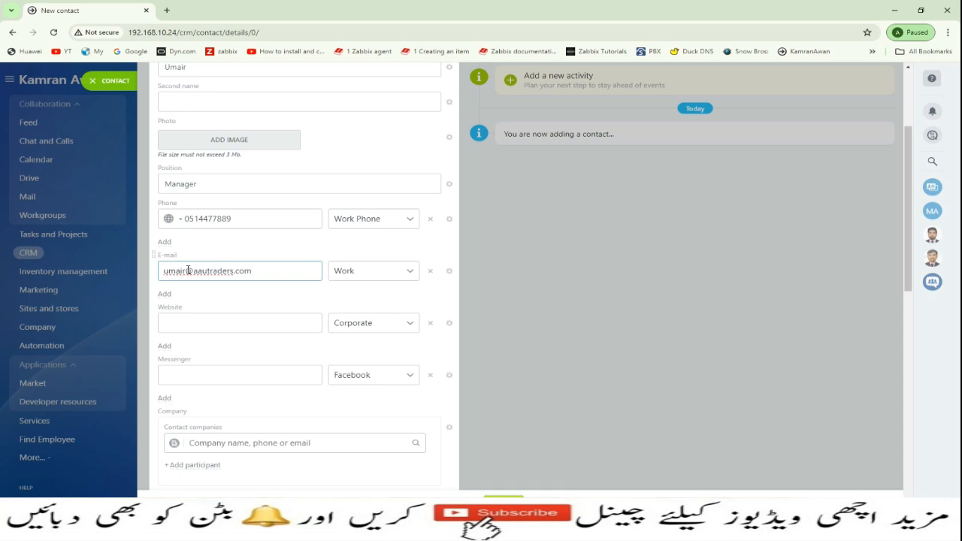
pyautogui.click(301, 373)
pyautogui.click(228, 442)
# - Select AAU Traders in the Contact companies box and review its imported phone, e-mail and address
pyautogui.scroll(-2, 218, 437)
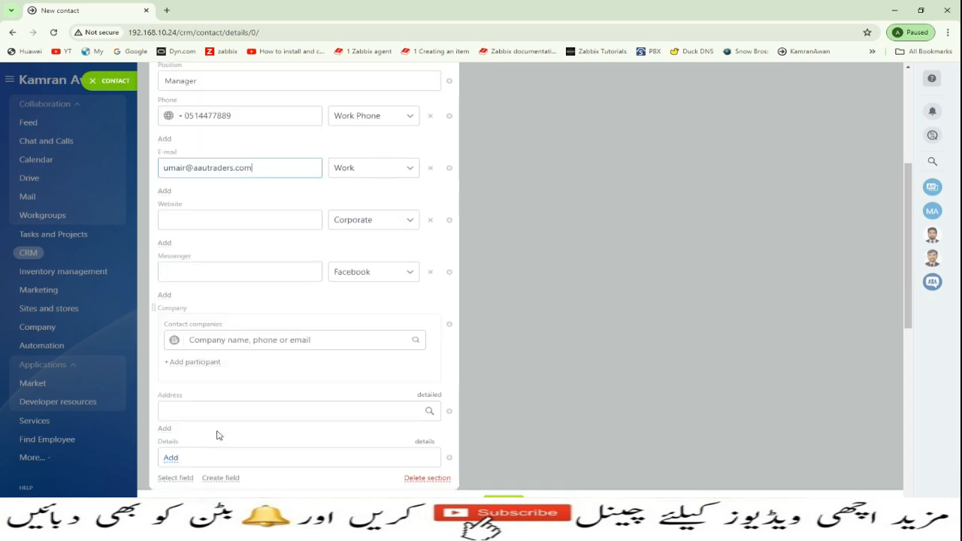
pyautogui.click(217, 342)
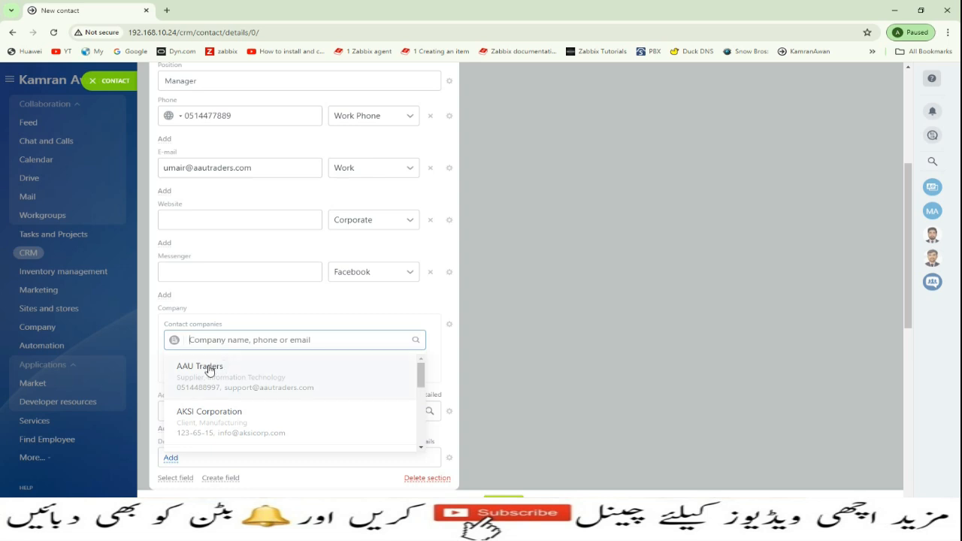
pyautogui.click(209, 370)
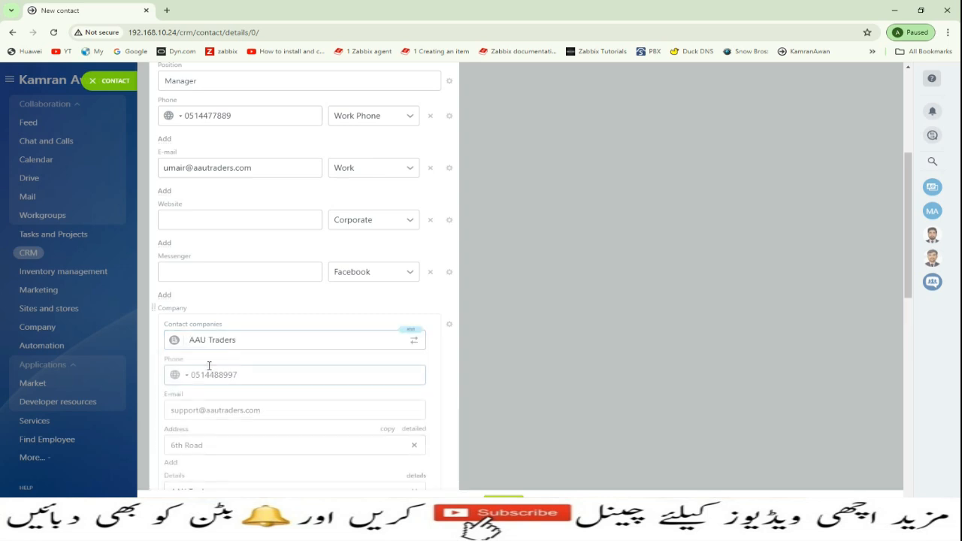
pyautogui.scroll(-3, 215, 368)
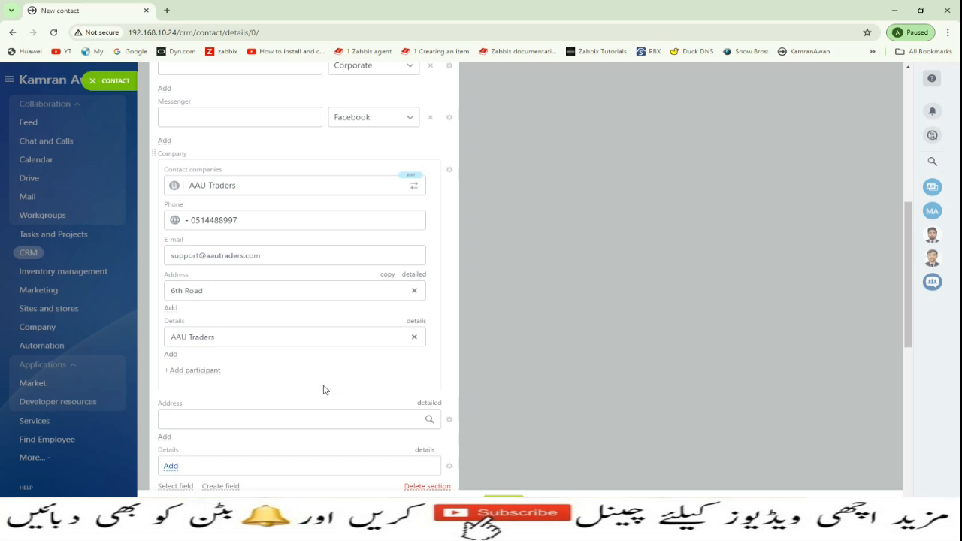
pyautogui.scroll(2, 343, 326)
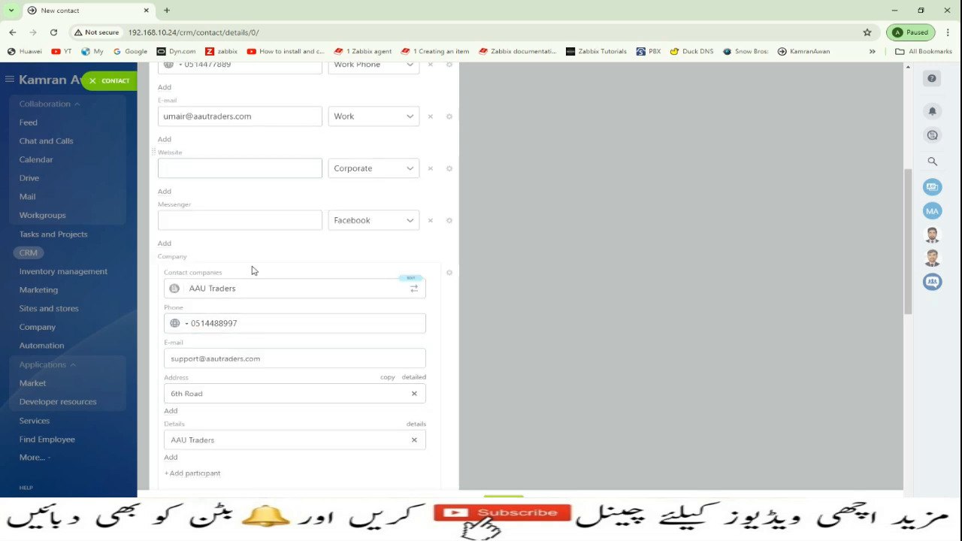
pyautogui.scroll(1, 244, 312)
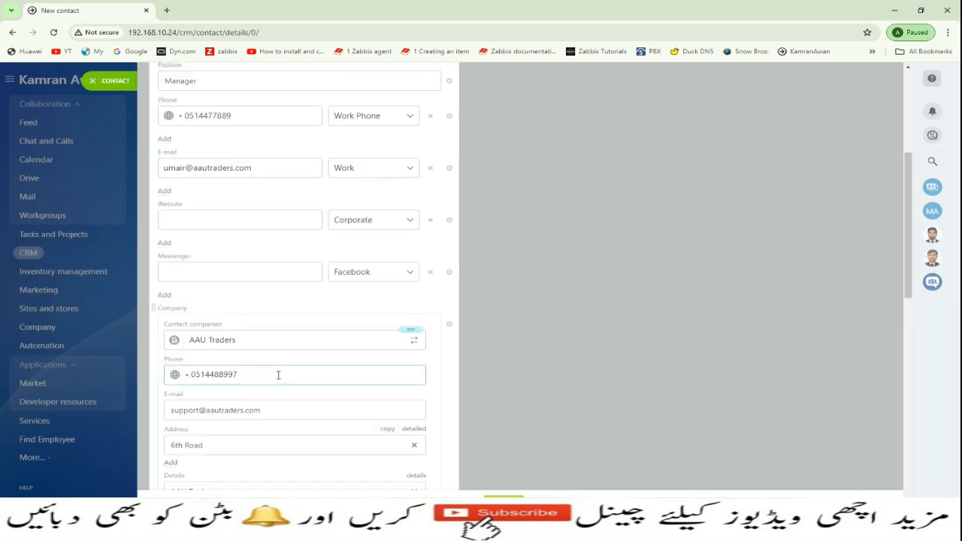
pyautogui.scroll(-4, 350, 436)
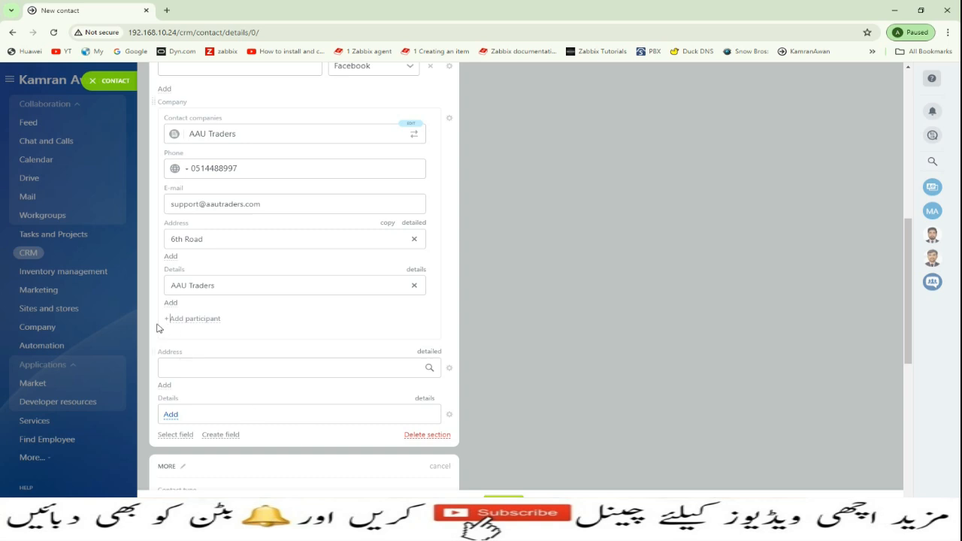
# - Add MDT Technologies as a second company and enter the contact's e-mail address for it
pyautogui.click(206, 318)
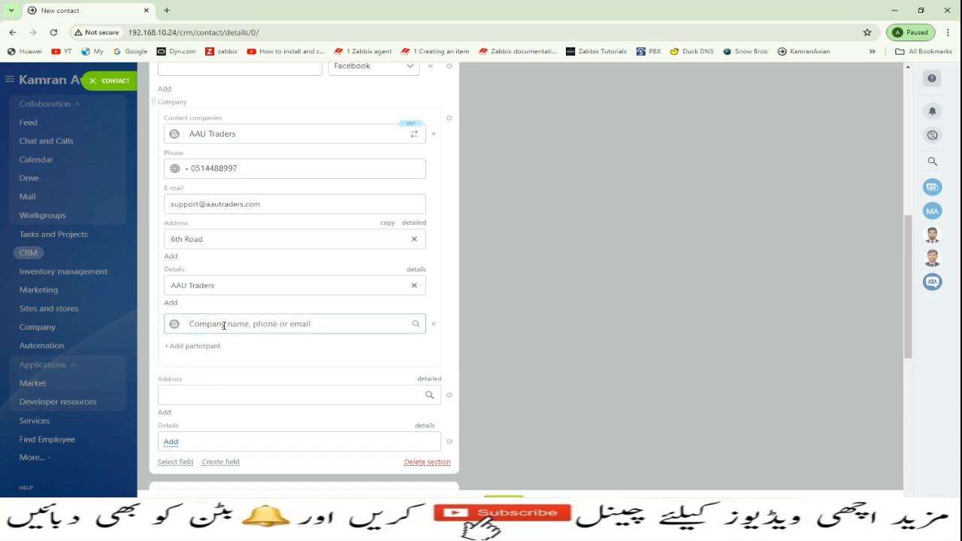
pyautogui.scroll(-2, 225, 381)
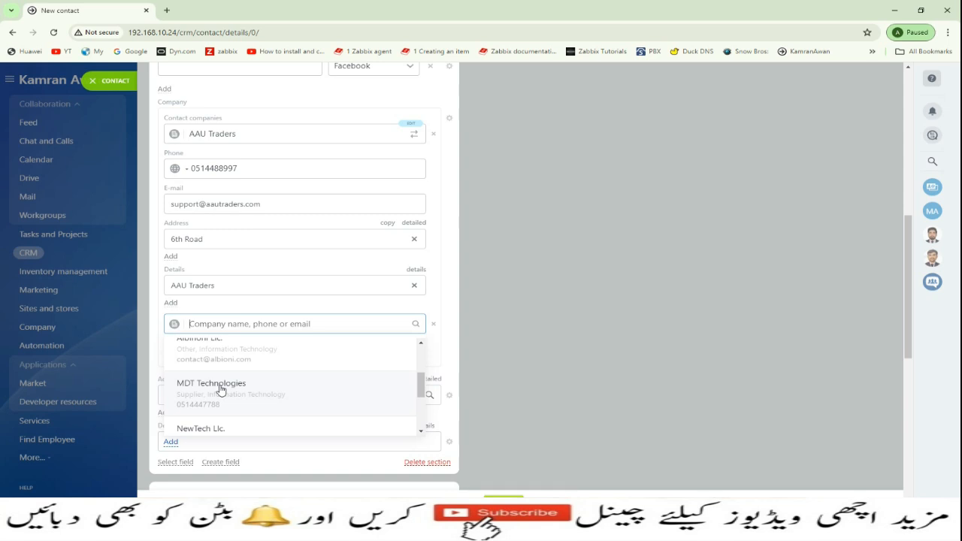
pyautogui.click(220, 387)
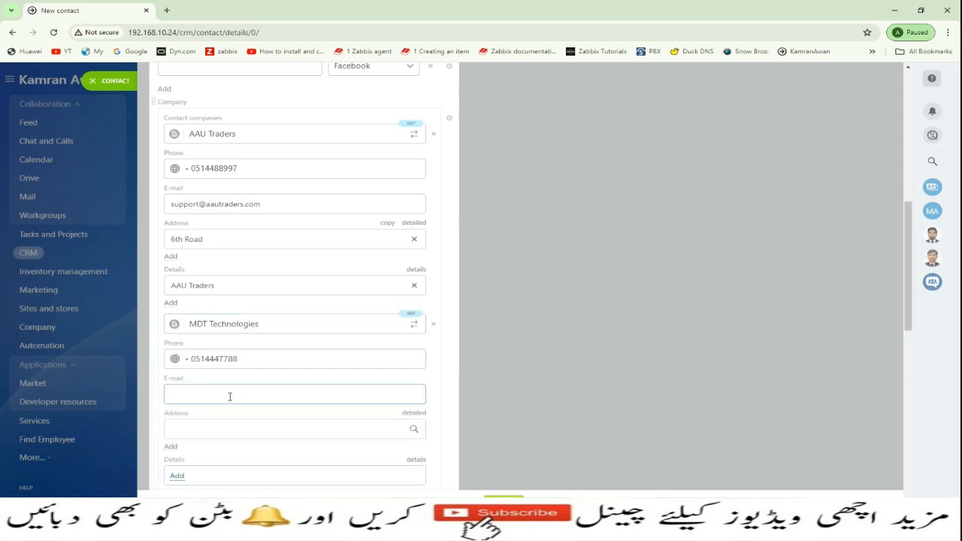
pyautogui.click(230, 396)
pyautogui.scroll(-3, 277, 421)
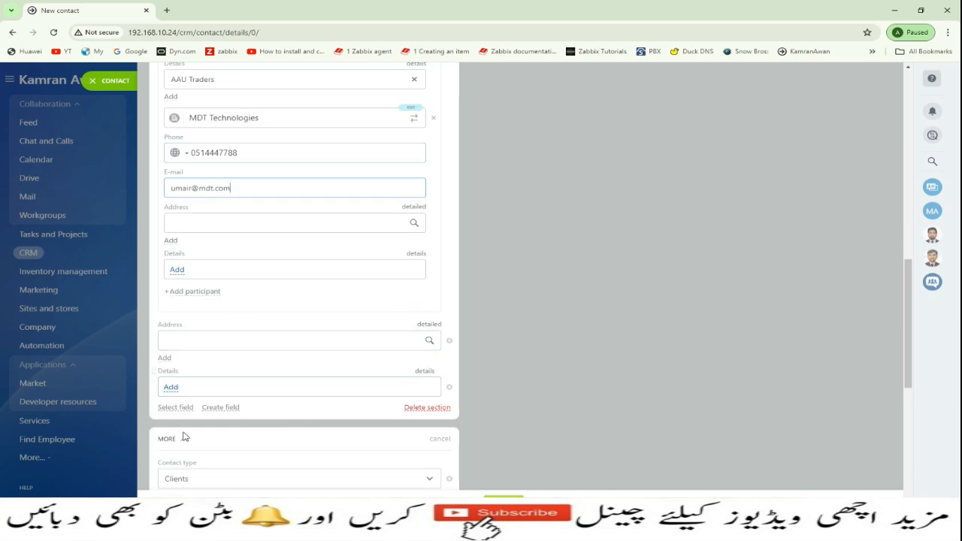
# - Finish and close the saved contact, then open an earlier client's record from the Contacts list
pyautogui.click(168, 409)
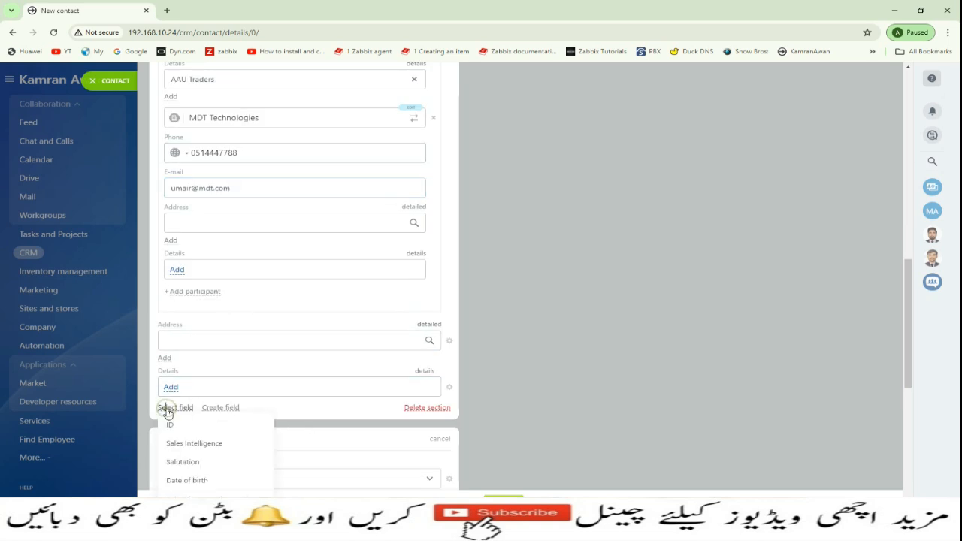
pyautogui.click(307, 414)
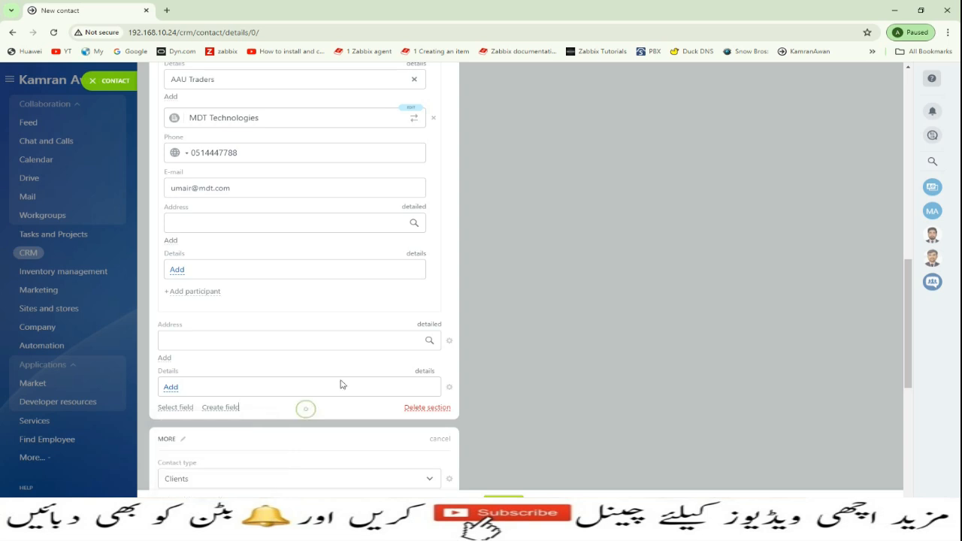
pyautogui.scroll(-2, 346, 375)
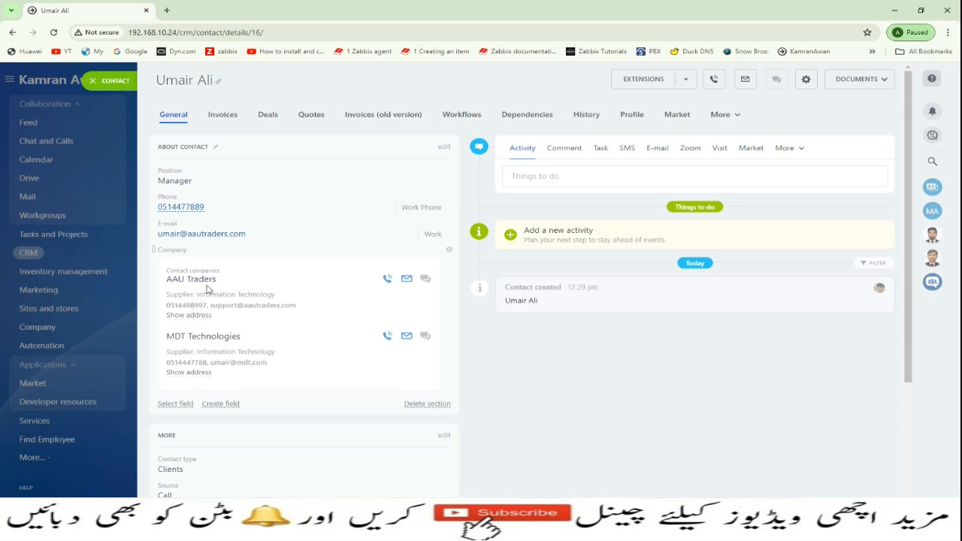
pyautogui.click(113, 80)
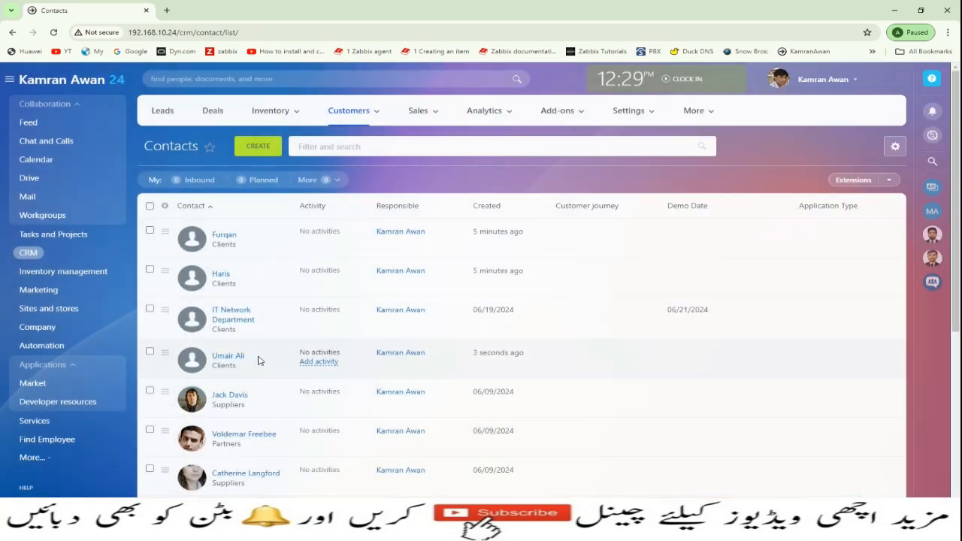
pyautogui.click(221, 274)
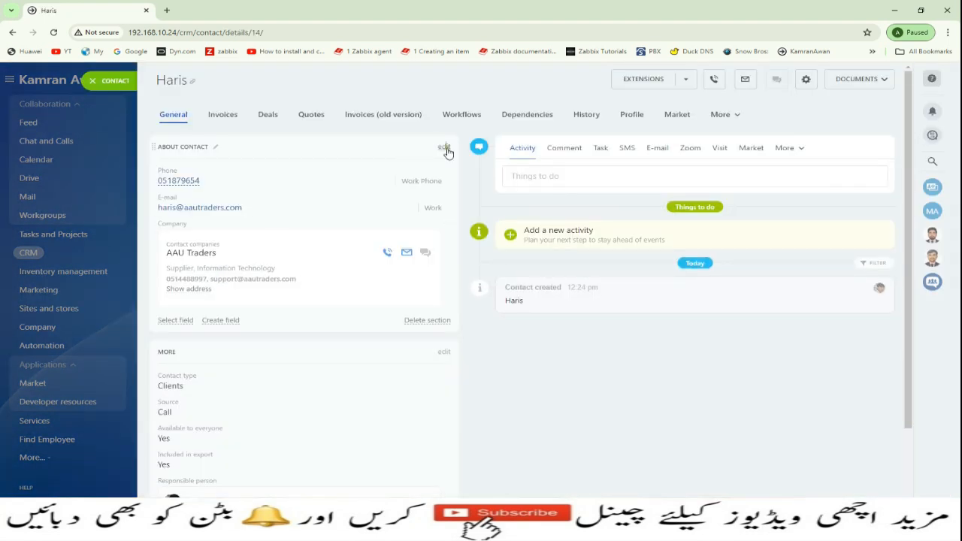
# - Put the earlier client's About Contact into edit mode, then close it discarding the changes
pyautogui.click(445, 147)
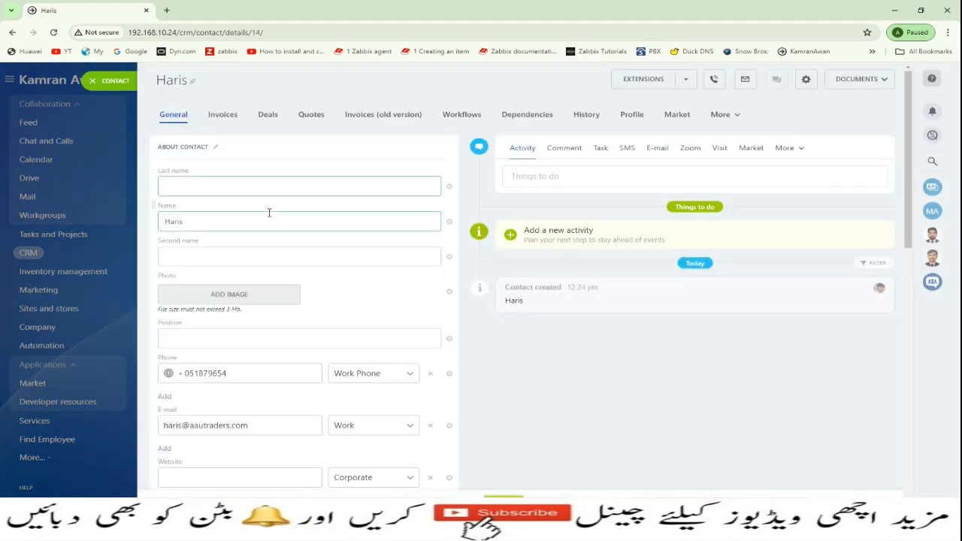
pyautogui.scroll(-4, 192, 385)
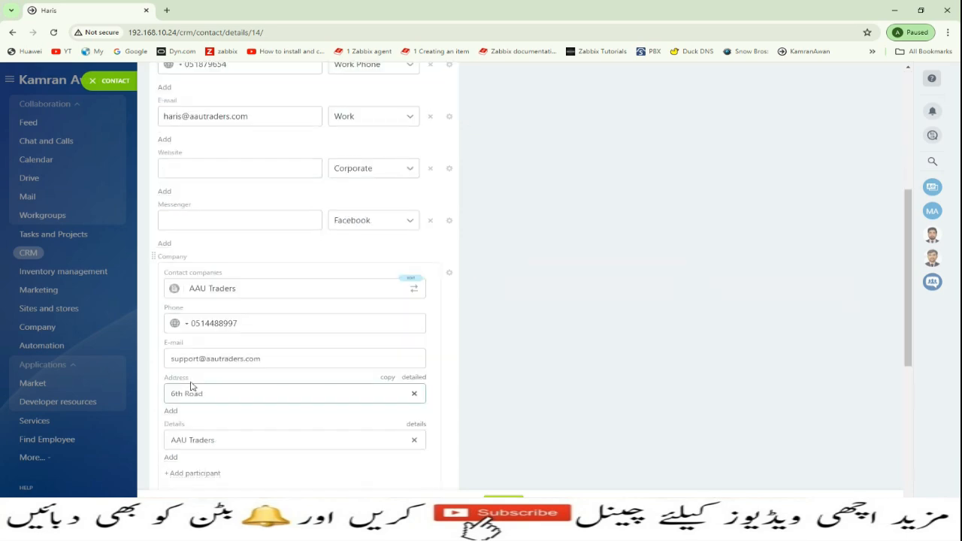
pyautogui.scroll(-2, 190, 391)
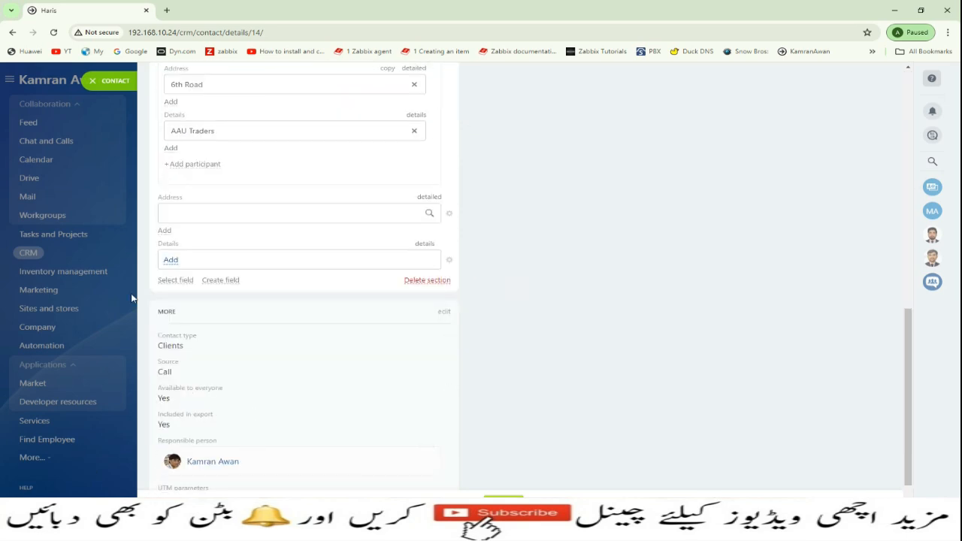
pyautogui.click(102, 85)
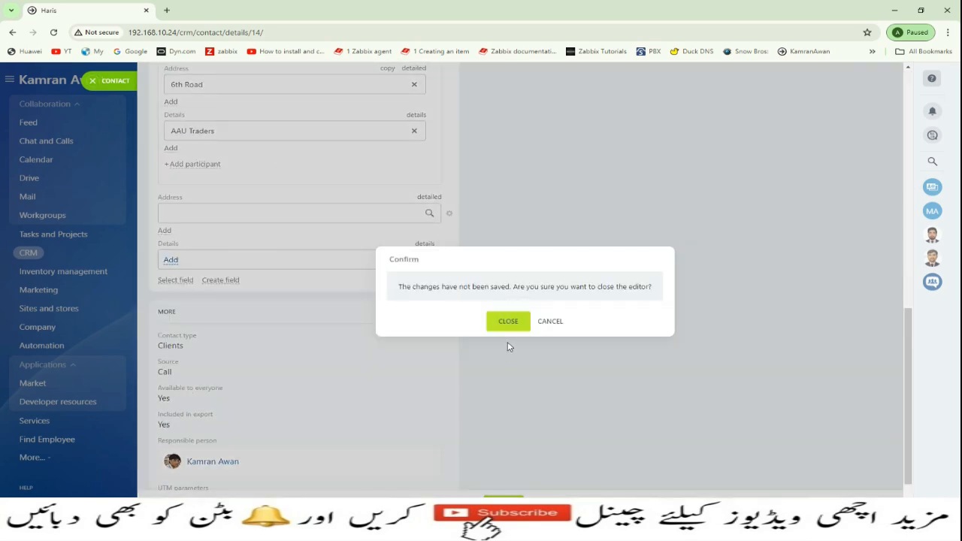
pyautogui.click(508, 321)
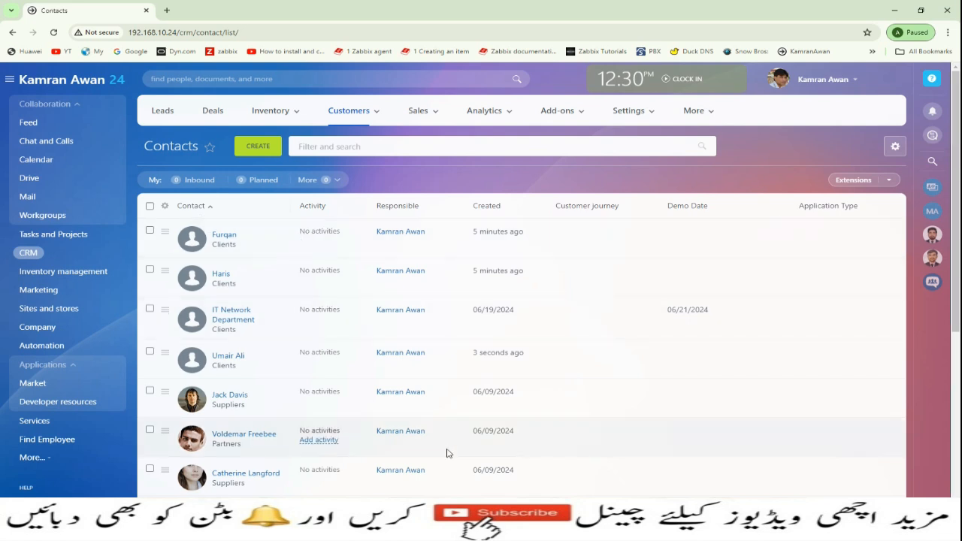